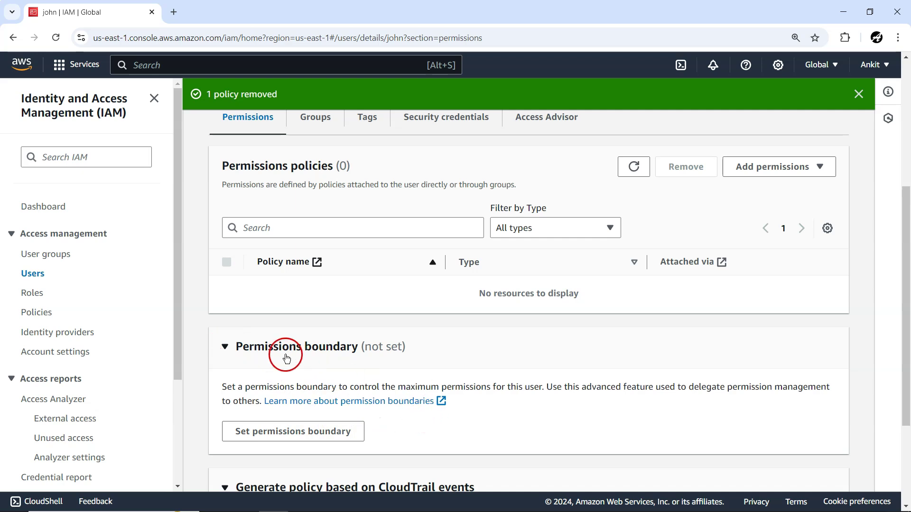
- Start adding permissions to the user and choose to attach policies directly
{"action": "scroll", "coordinate": [412, 388], "scroll_direction": "down", "scroll_amount": 1}
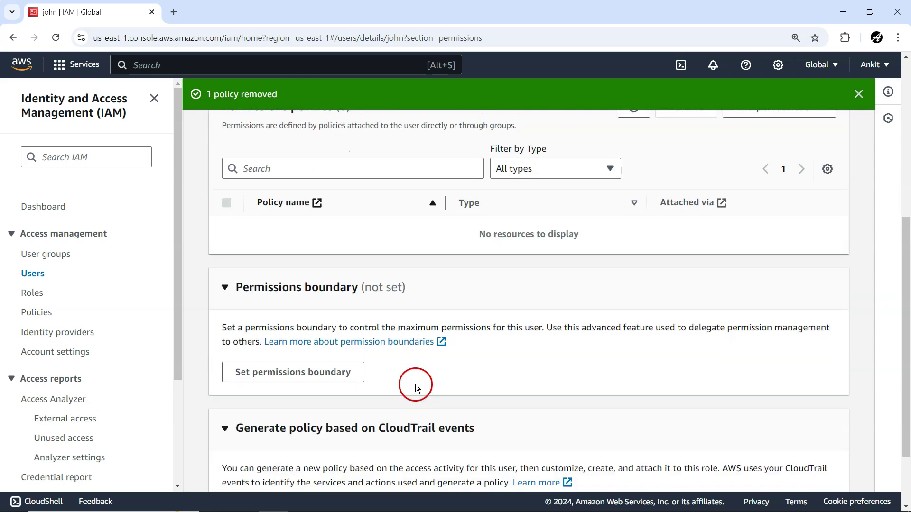
{"action": "scroll", "coordinate": [415, 379], "scroll_direction": "up", "scroll_amount": 2}
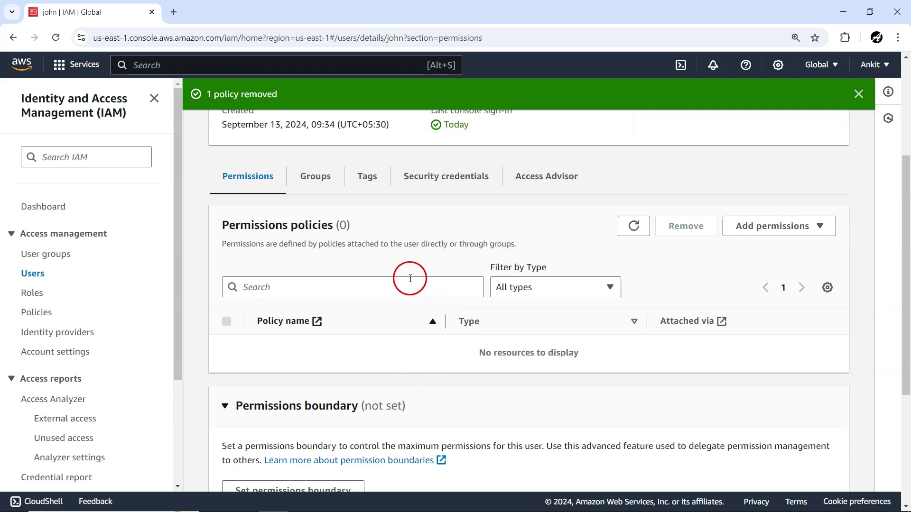
{"action": "left_click", "coordinate": [739, 227]}
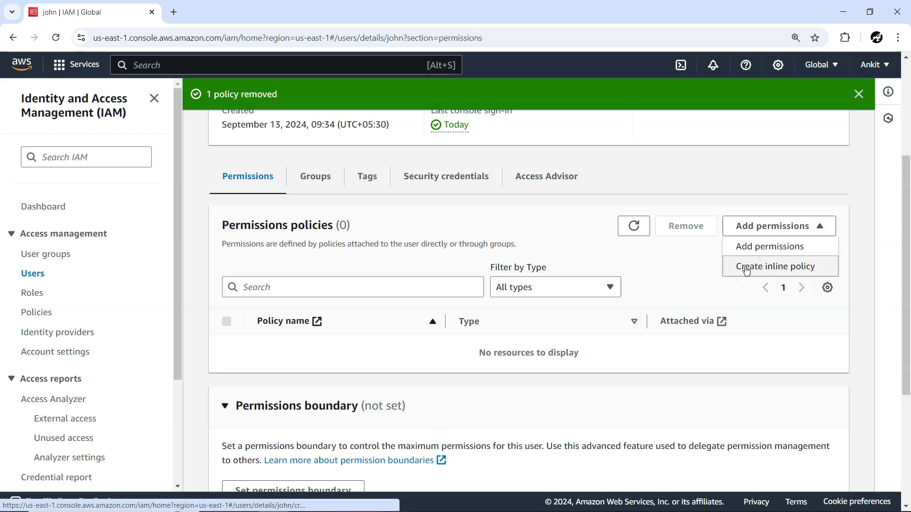
{"action": "left_click", "coordinate": [748, 251]}
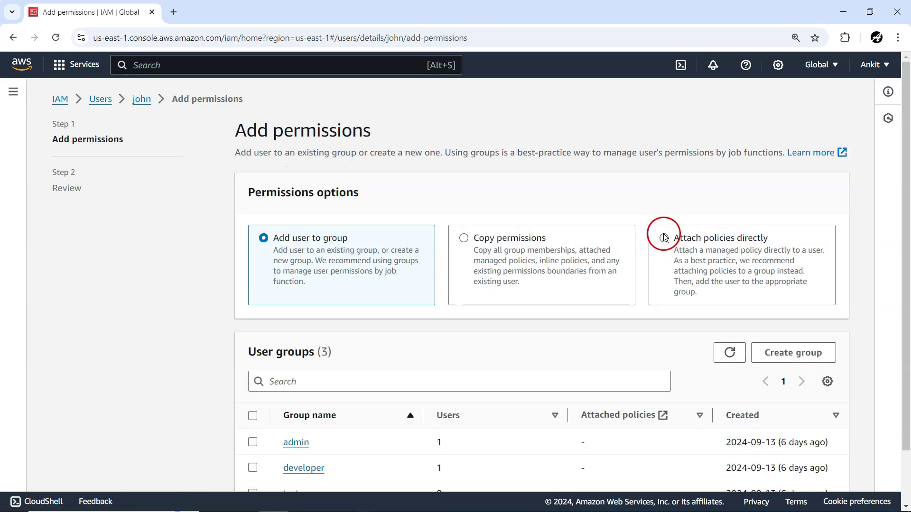
{"action": "left_click", "coordinate": [664, 238]}
- Search the permissions policies for S3 and select AmazonS3FullAccess
{"action": "scroll", "coordinate": [673, 298], "scroll_direction": "down", "scroll_amount": 5}
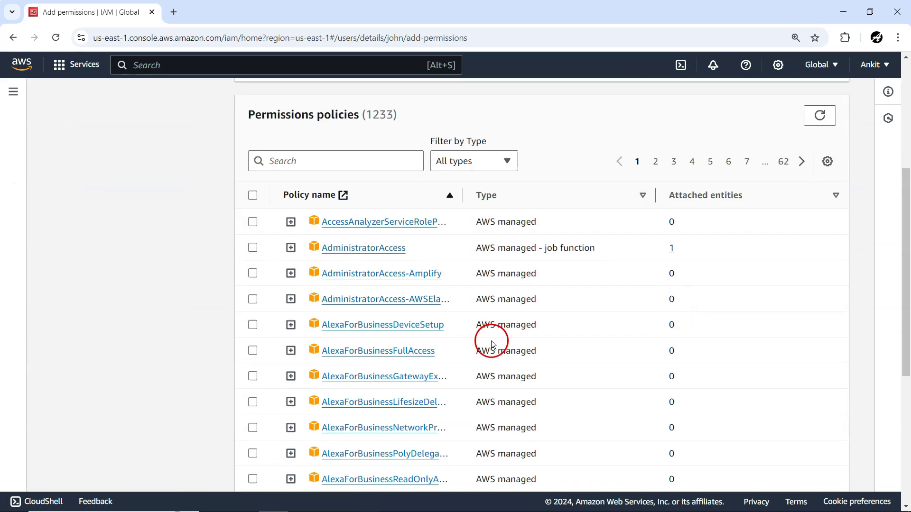
{"action": "scroll", "coordinate": [512, 353], "scroll_direction": "down", "scroll_amount": 4}
{"action": "scroll", "coordinate": [535, 360], "scroll_direction": "up", "scroll_amount": 7}
{"action": "left_click", "coordinate": [293, 338]}
{"action": "type", "text": "S3"}
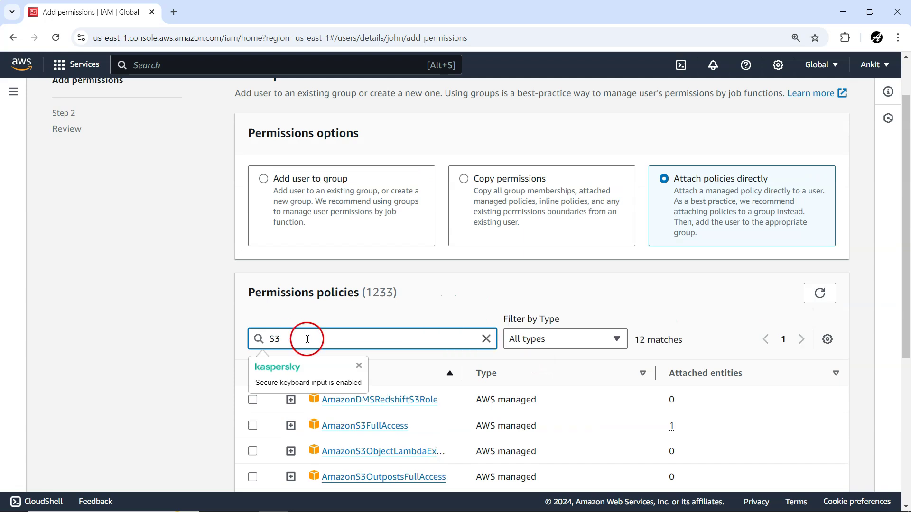
{"action": "scroll", "coordinate": [351, 367], "scroll_direction": "down", "scroll_amount": 1}
{"action": "left_click", "coordinate": [253, 366]}
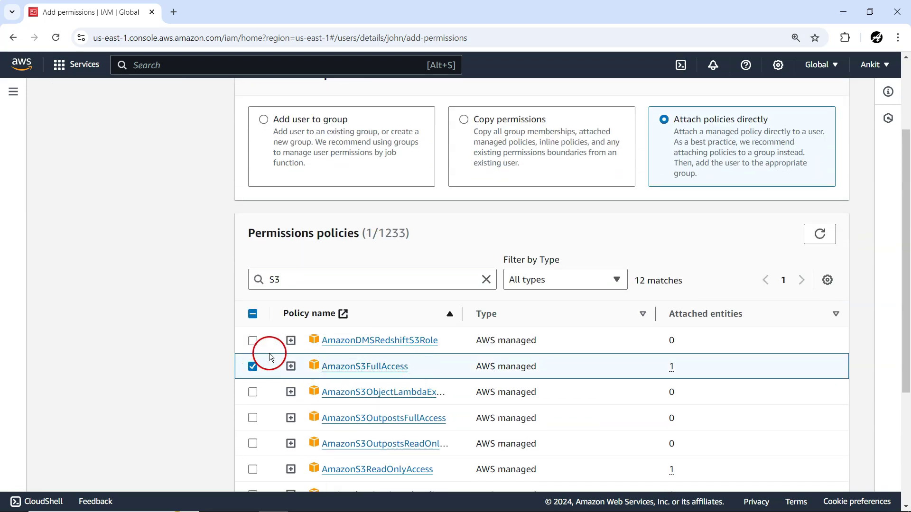
- Search the permissions policies for EC2 and add AmazonEC2FullAccess to the selection
{"action": "scroll", "coordinate": [526, 334], "scroll_direction": "down", "scroll_amount": 2}
{"action": "left_click_drag", "start_coordinate": [283, 161], "coordinate": [249, 160]}
{"action": "type", "text": "EC2"}
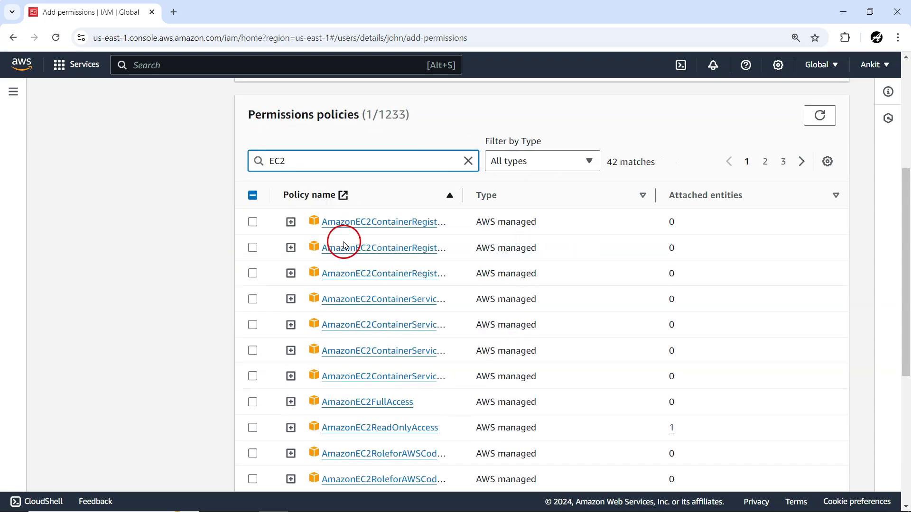
{"action": "left_click", "coordinate": [253, 402]}
- Search the permissions policies for IAM and add IAMFullAccess to the selection
{"action": "left_click_drag", "start_coordinate": [286, 159], "coordinate": [240, 163]}
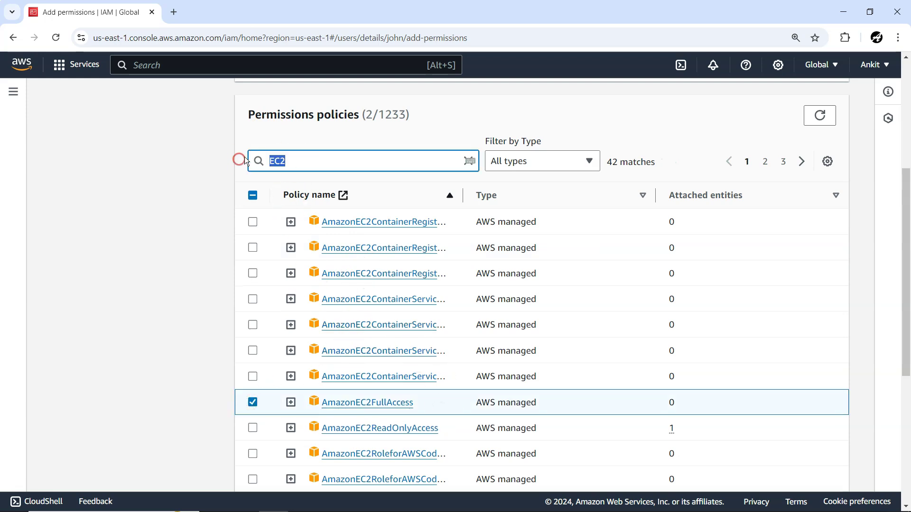
{"action": "type", "text": "IAM"}
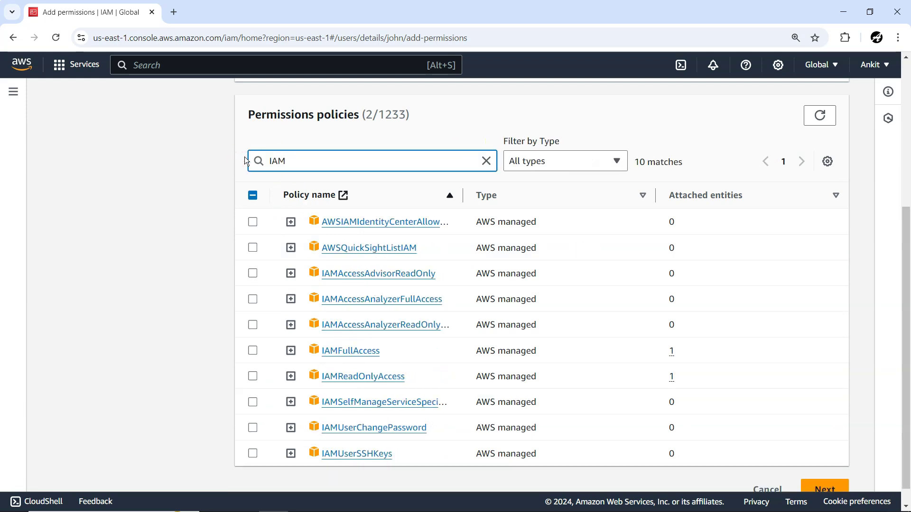
{"action": "left_click", "coordinate": [251, 355]}
{"action": "scroll", "coordinate": [659, 357], "scroll_direction": "down", "scroll_amount": 1}
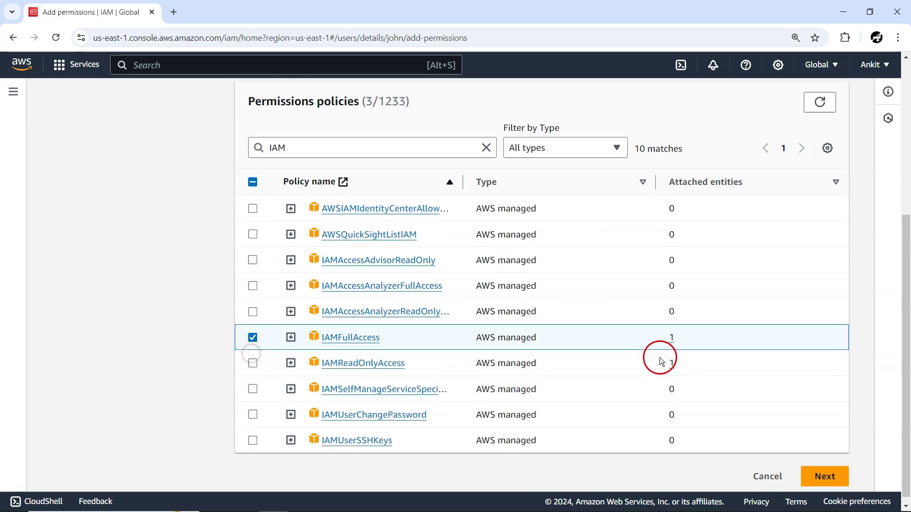
- Proceed to the review, add the three selected policies to the user, and check the user's permissions policies list
{"action": "left_click", "coordinate": [818, 472]}
{"action": "left_click", "coordinate": [809, 450]}
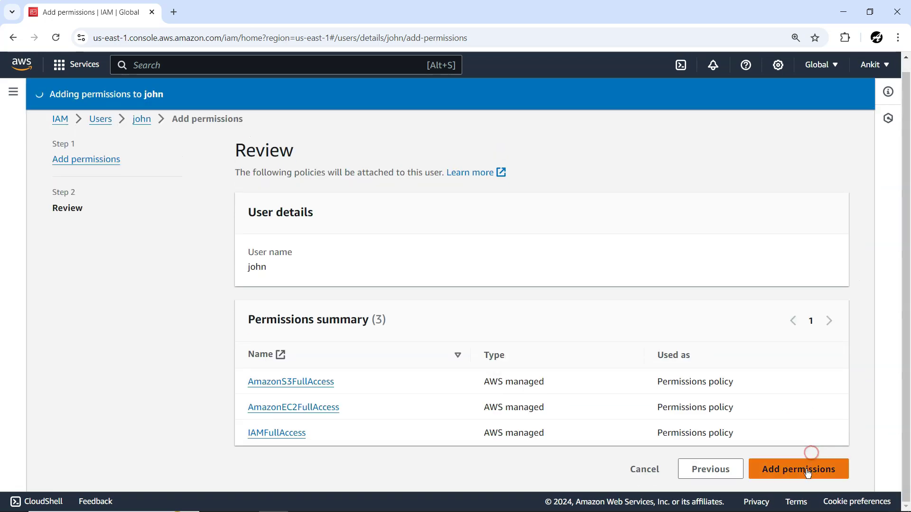
{"action": "scroll", "coordinate": [652, 373], "scroll_direction": "down", "scroll_amount": 2}
{"action": "scroll", "coordinate": [659, 365], "scroll_direction": "up", "scroll_amount": 1}
{"action": "scroll", "coordinate": [654, 365], "scroll_direction": "down", "scroll_amount": 3}
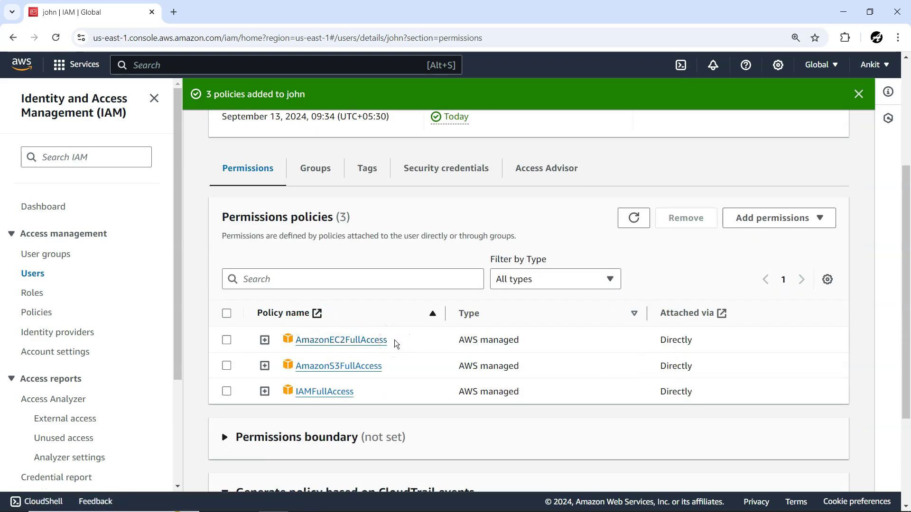
{"action": "scroll", "coordinate": [394, 340], "scroll_direction": "up", "scroll_amount": 1}
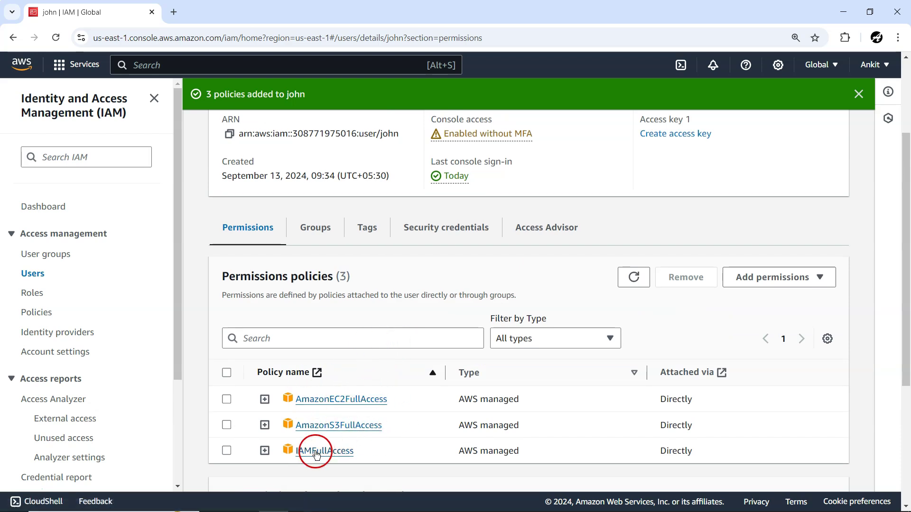
- Copy the console sign-in link from the user's security credentials
{"action": "left_click", "coordinate": [898, 37]}
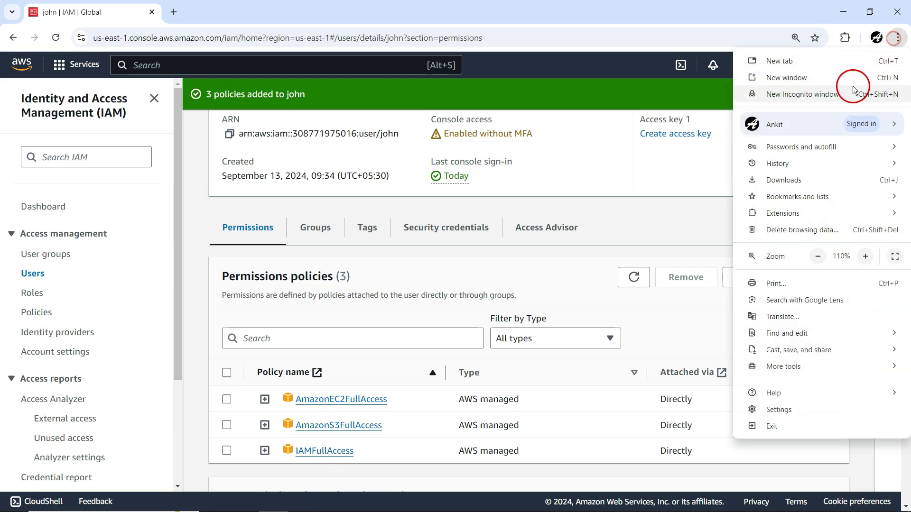
{"action": "left_click", "coordinate": [418, 255]}
{"action": "left_click", "coordinate": [446, 228]}
{"action": "left_click", "coordinate": [311, 354]}
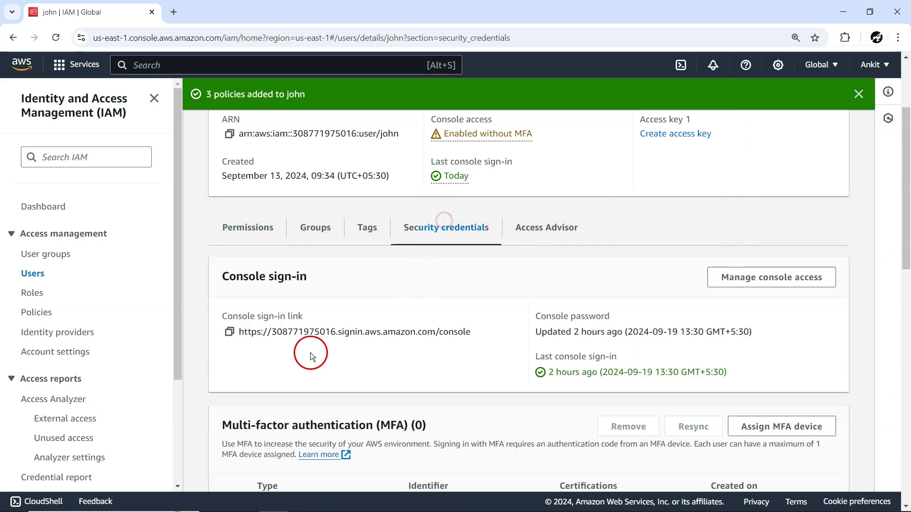
{"action": "left_click", "coordinate": [230, 332]}
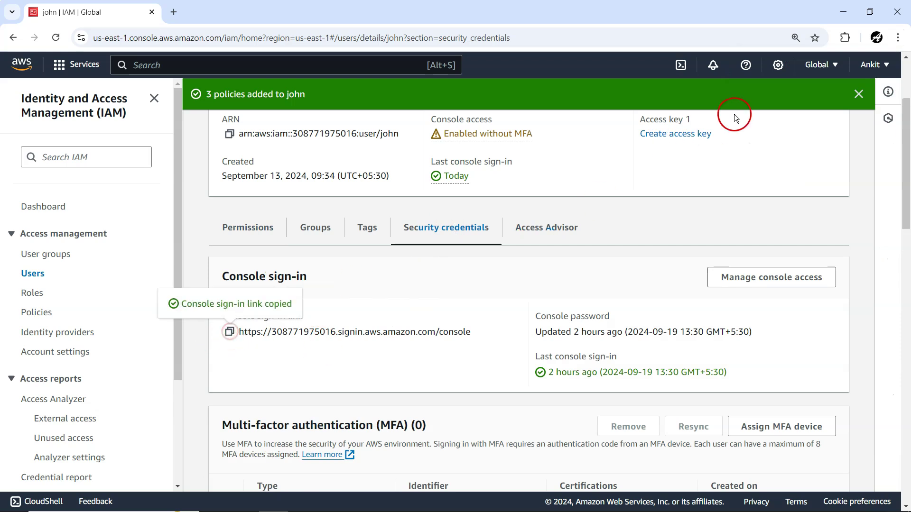
- Open the copied console sign-in link in a new incognito window
{"action": "left_click", "coordinate": [897, 38]}
{"action": "left_click", "coordinate": [816, 127]}
{"action": "key", "text": "ctrl+v"}
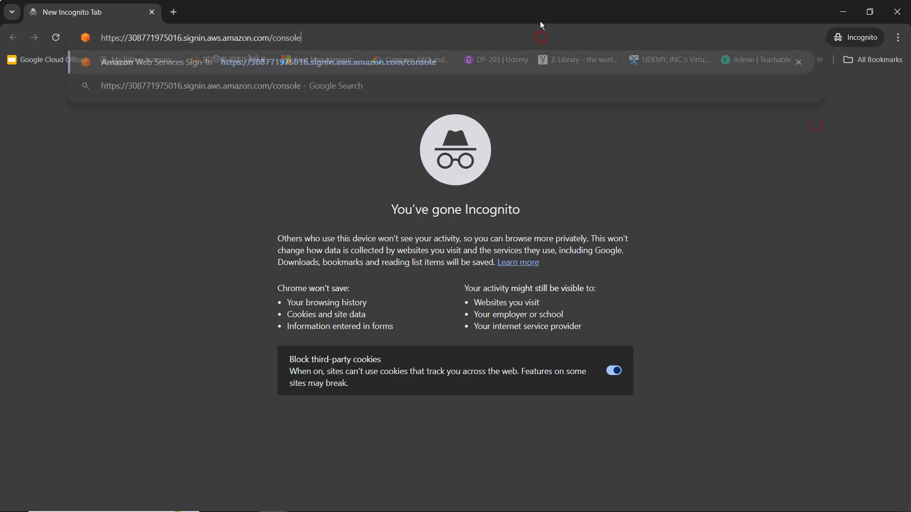
{"action": "key", "text": "Return"}
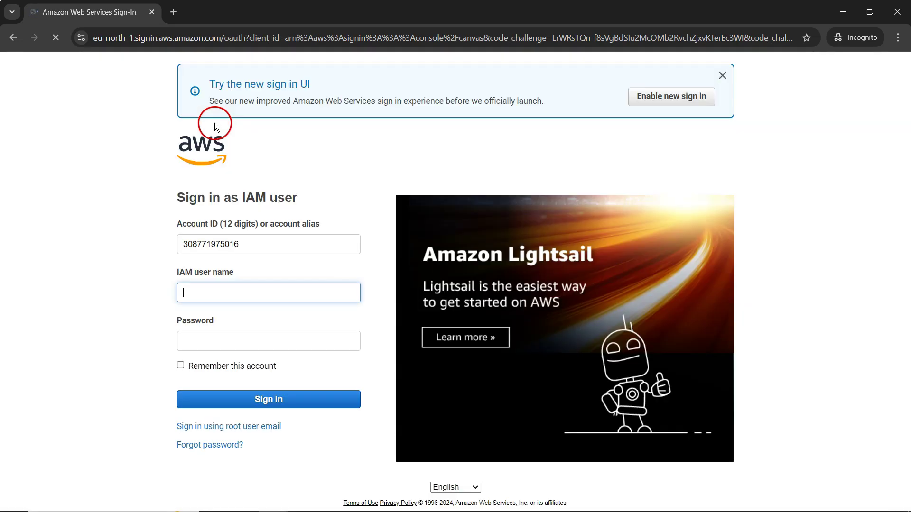
- Sign in as the IAM user with the user name and account password, re-entering the password if it is rejected
{"action": "left_click", "coordinate": [218, 292]}
{"action": "type", "text": "john"}
{"action": "key", "text": "Tab"}
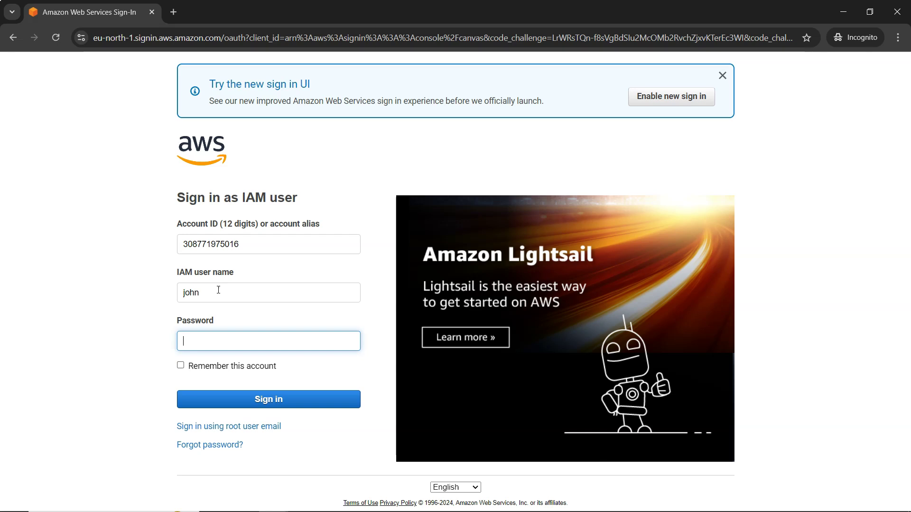
{"action": "type", "text": "••••••••••"}
{"action": "key", "text": "Return"}
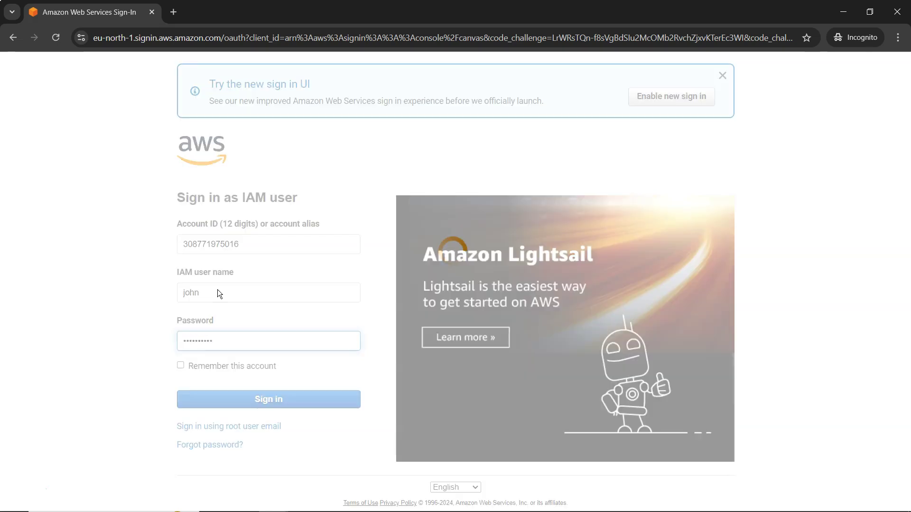
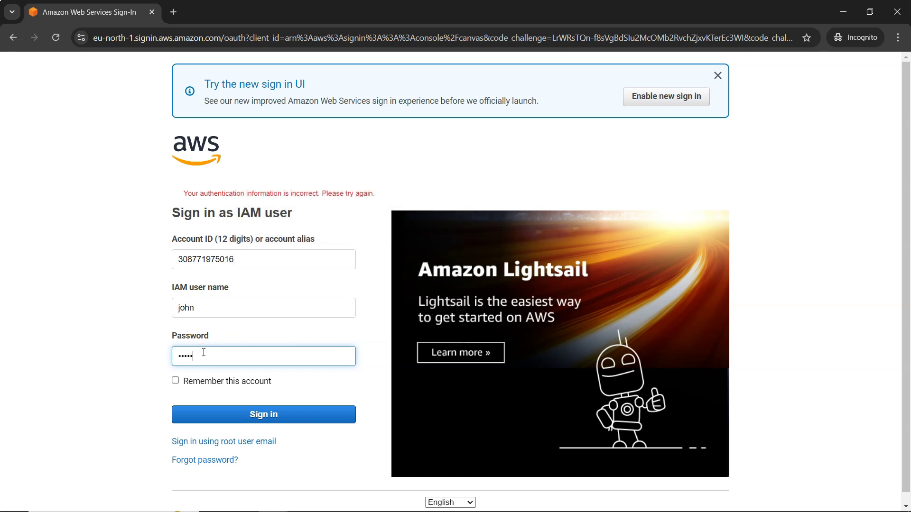
{"action": "key", "text": "Return"}
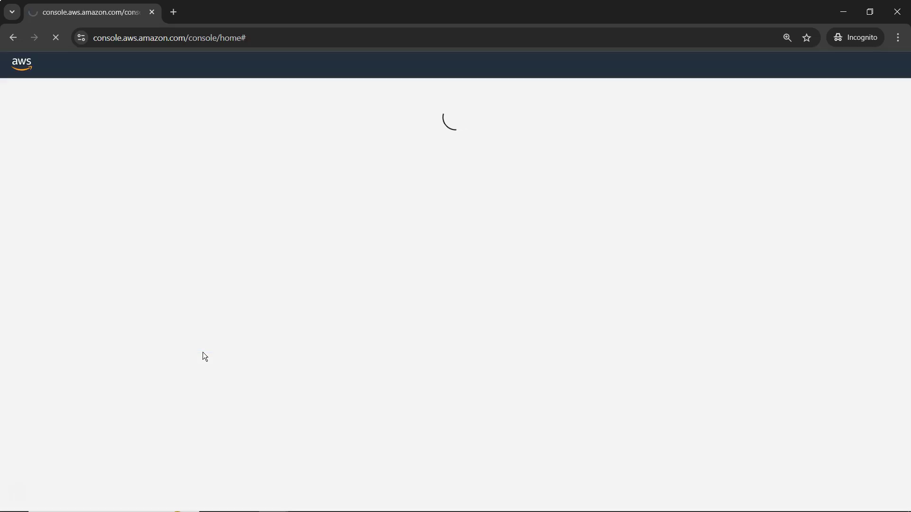
- Open the recently visited IAM, EC2 and S3 services each in a new browser tab
{"action": "left_click", "coordinate": [443, 170]}
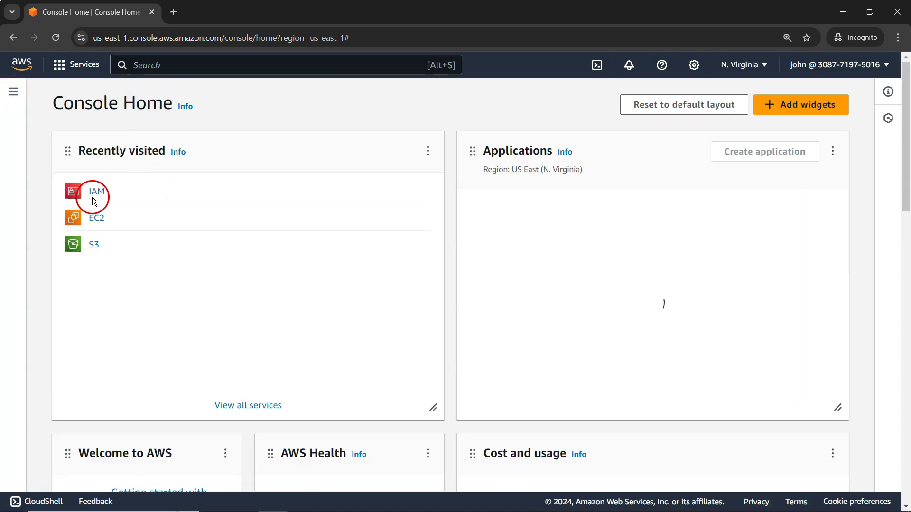
{"action": "right_click", "coordinate": [98, 193]}
{"action": "left_click", "coordinate": [115, 207]}
{"action": "right_click", "coordinate": [97, 220]}
{"action": "left_click", "coordinate": [117, 229]}
{"action": "right_click", "coordinate": [105, 245]}
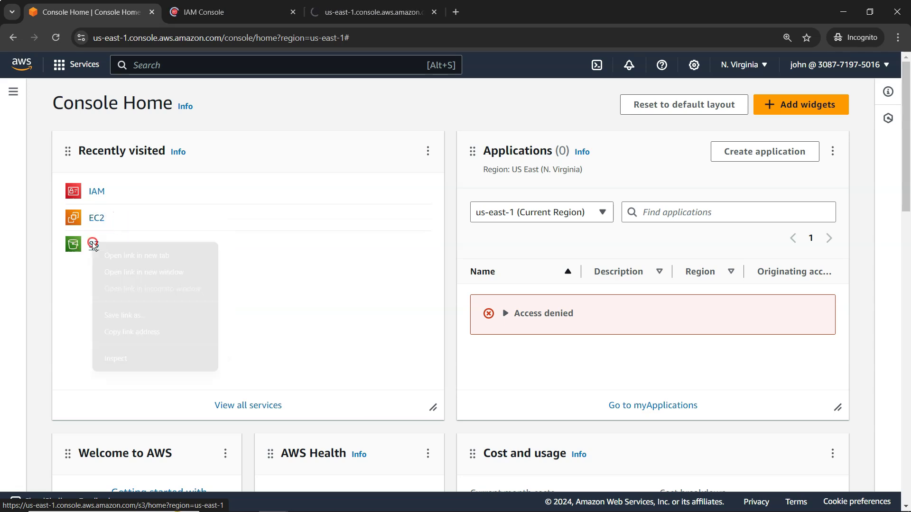
{"action": "left_click", "coordinate": [114, 253]}
- Check that the signed-in user can view the resources on the IAM and EC2 dashboards
{"action": "left_click", "coordinate": [219, 11]}
{"action": "left_click", "coordinate": [448, 163]}
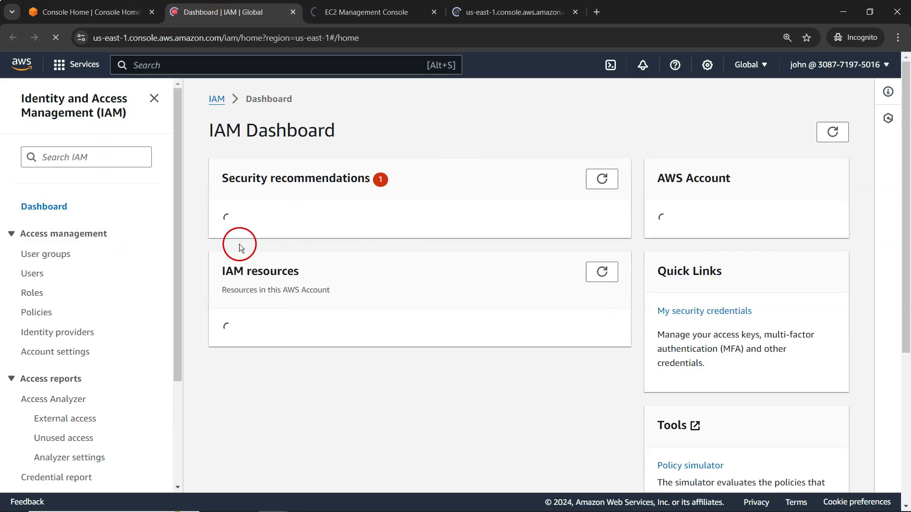
{"action": "scroll", "coordinate": [414, 190], "scroll_direction": "down", "scroll_amount": 4}
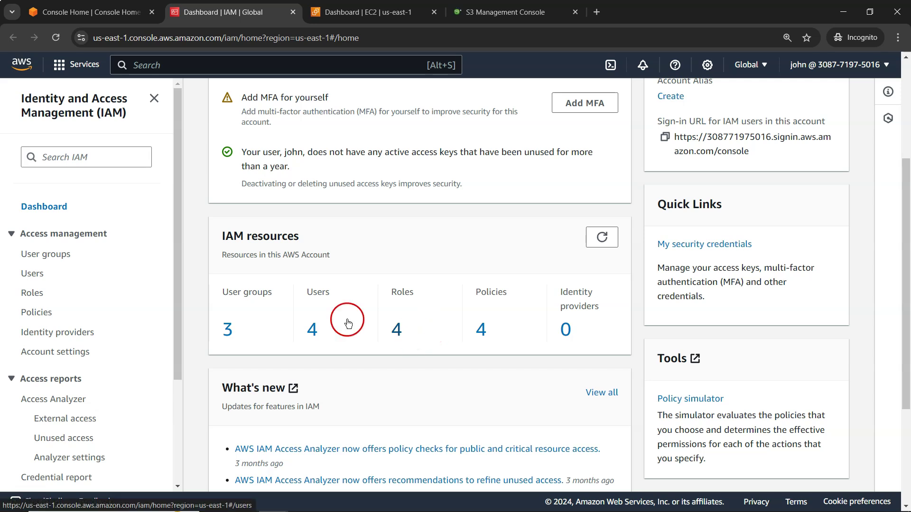
{"action": "scroll", "coordinate": [348, 322], "scroll_direction": "up", "scroll_amount": 4}
{"action": "left_click", "coordinate": [365, 12]}
{"action": "left_click", "coordinate": [379, 199]}
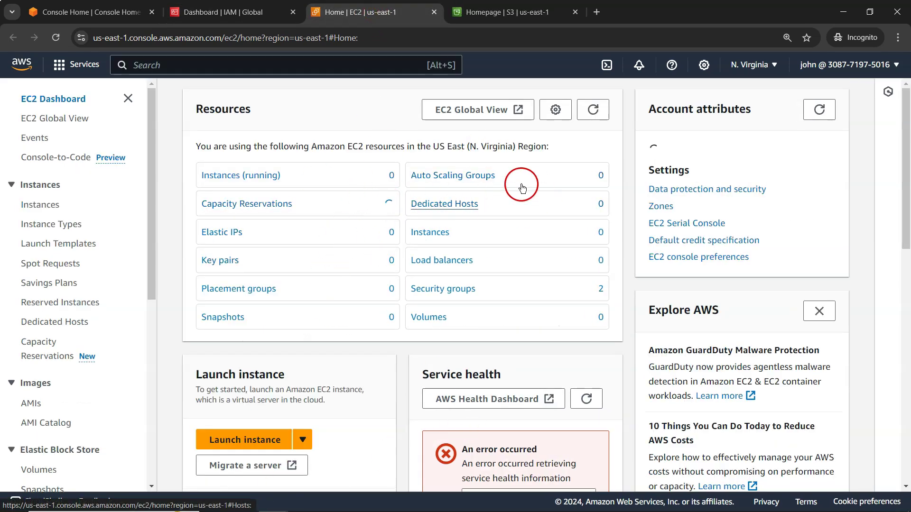
- View the list of general purpose buckets in Amazon S3 as the signed-in user
{"action": "left_click", "coordinate": [494, 10]}
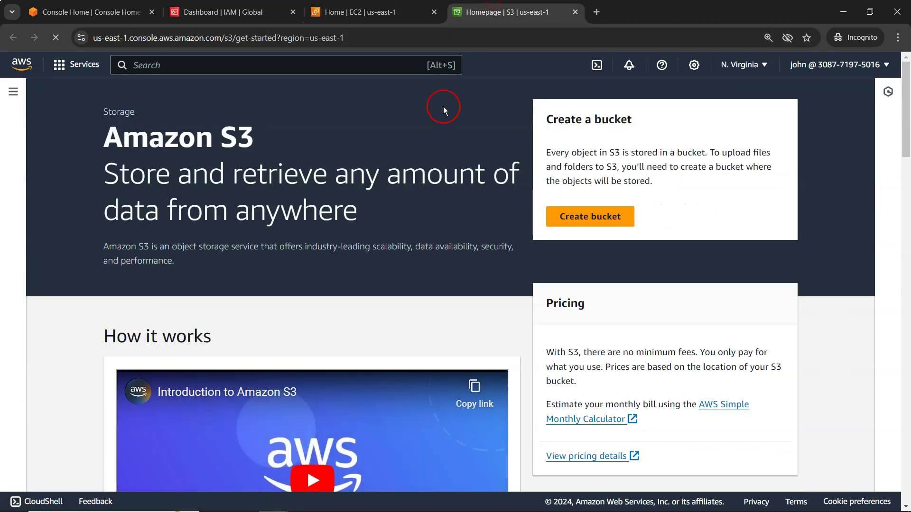
{"action": "left_click", "coordinate": [13, 92]}
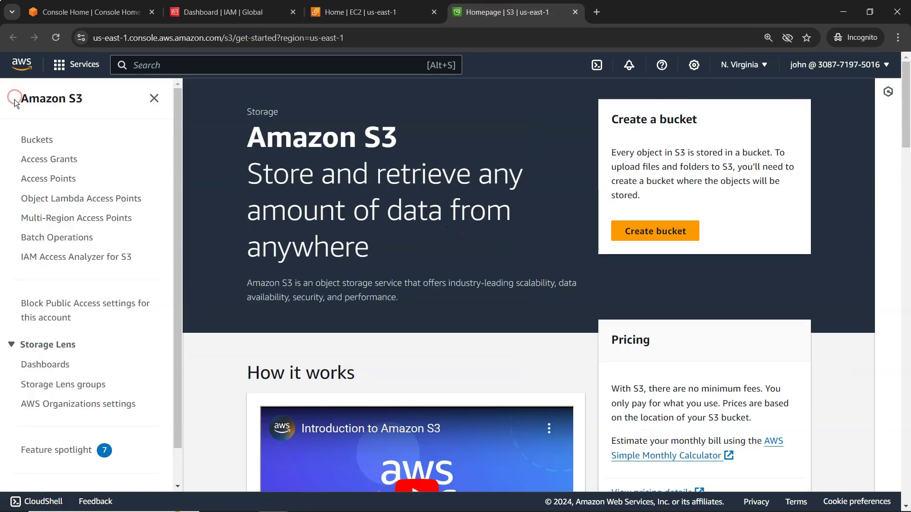
{"action": "left_click", "coordinate": [49, 141]}
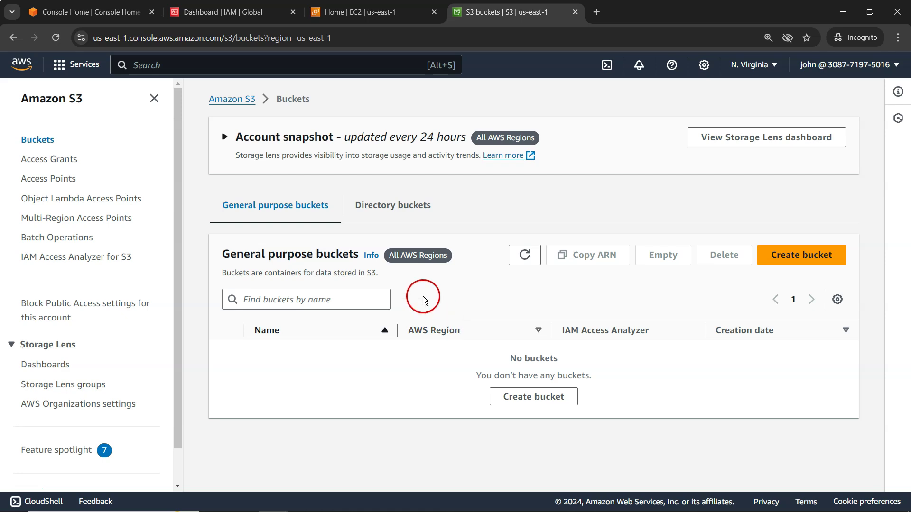
- Switch to the administrator's console and open the permissions boundary setup from the IAM user's permissions
{"action": "left_click", "coordinate": [102, 13]}
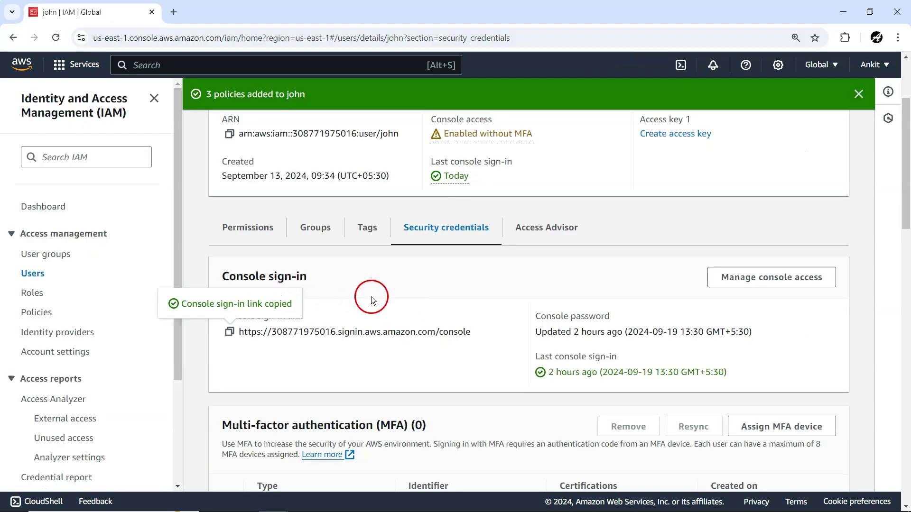
{"action": "left_click", "coordinate": [233, 228]}
{"action": "scroll", "coordinate": [518, 284], "scroll_direction": "down", "scroll_amount": 4}
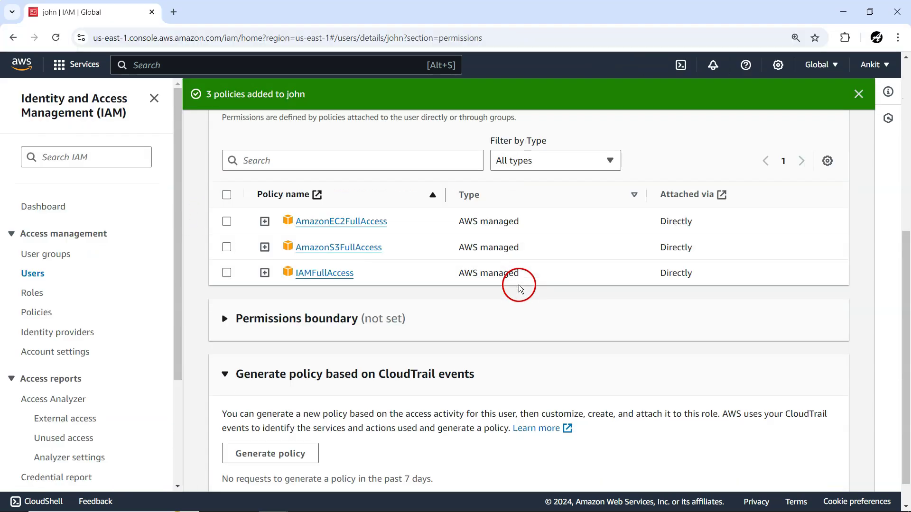
{"action": "left_click", "coordinate": [264, 321]}
{"action": "scroll", "coordinate": [396, 362], "scroll_direction": "down", "scroll_amount": 1}
{"action": "left_click", "coordinate": [253, 354]}
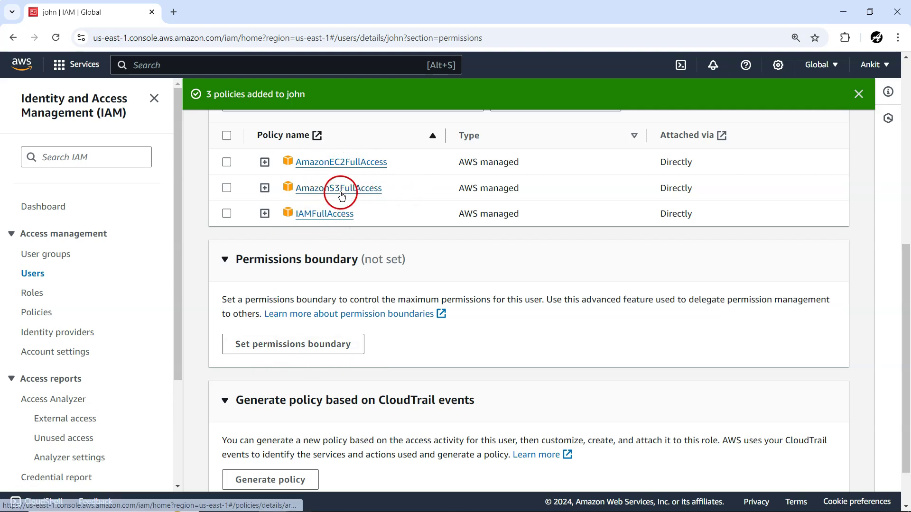
{"action": "left_click", "coordinate": [289, 347]}
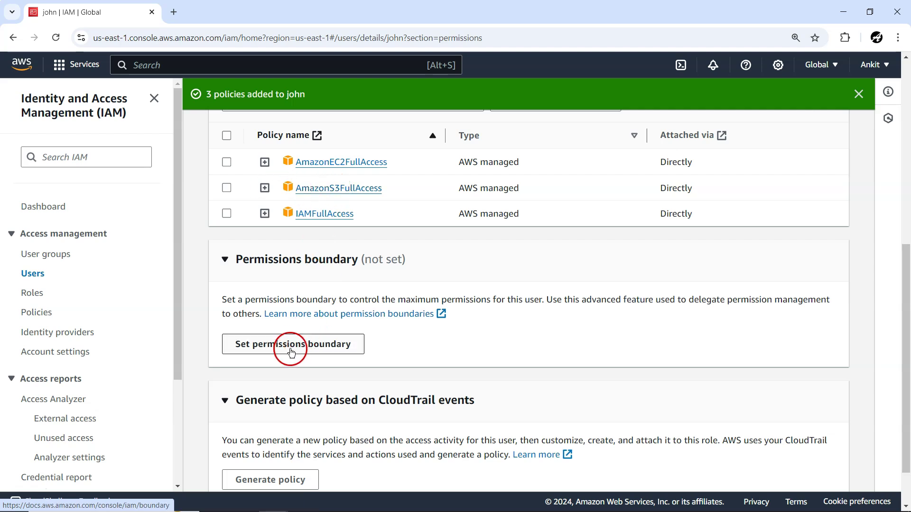
- Search the policies for S3 and set AmazonS3FullAccess as the user's permissions boundary
{"action": "left_click", "coordinate": [143, 217]}
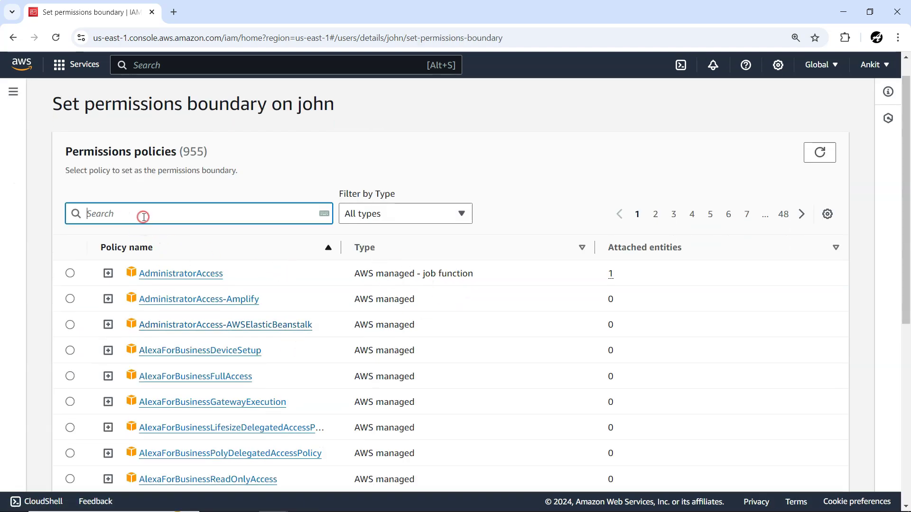
{"action": "type", "text": "S3"}
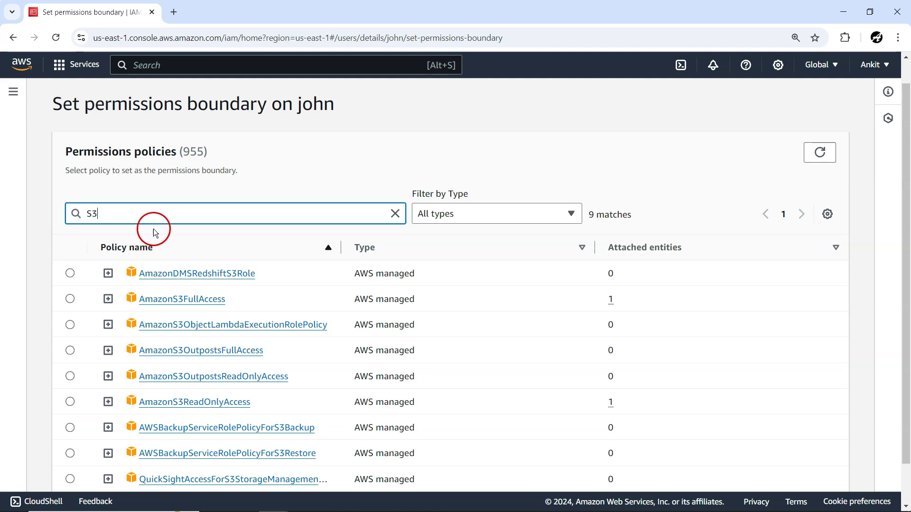
{"action": "left_click", "coordinate": [70, 299]}
{"action": "scroll", "coordinate": [306, 317], "scroll_direction": "down", "scroll_amount": 2}
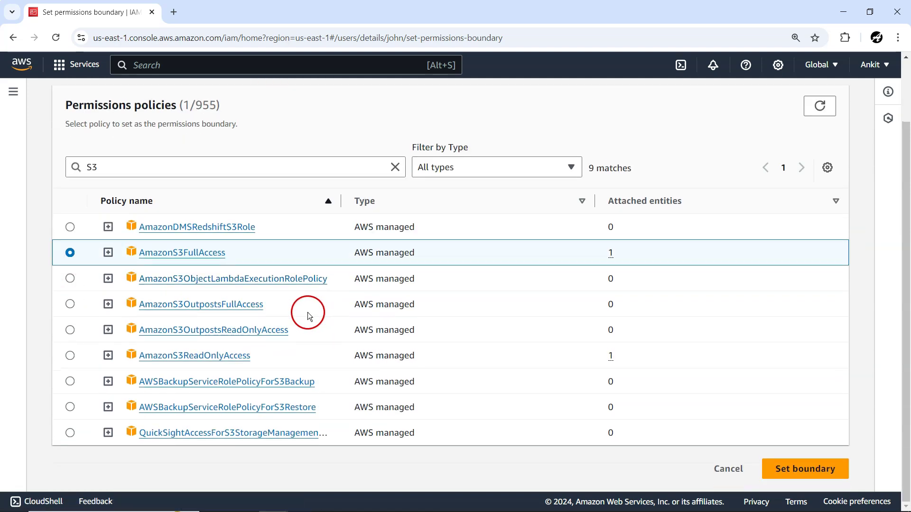
{"action": "left_click", "coordinate": [789, 474]}
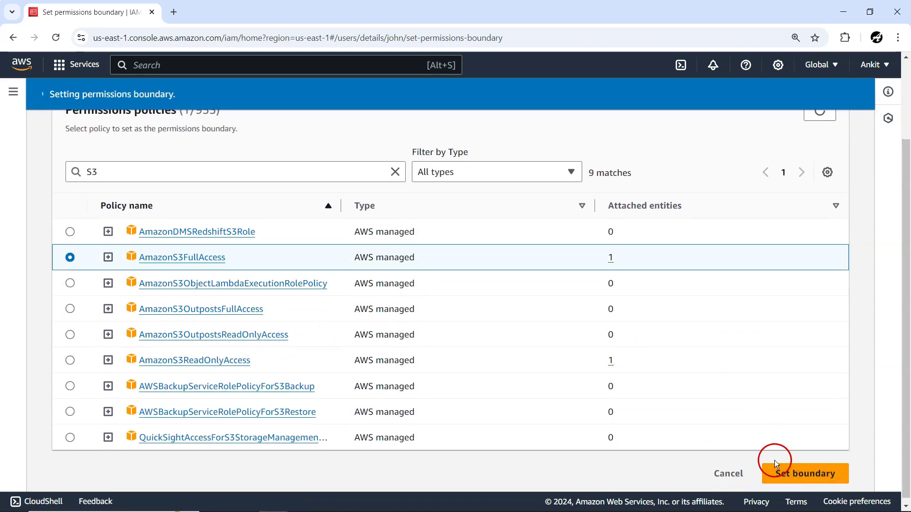
- Expand the user's permissions boundary details and compare the boundary with the directly attached policies
{"action": "scroll", "coordinate": [427, 285], "scroll_direction": "down", "scroll_amount": 5}
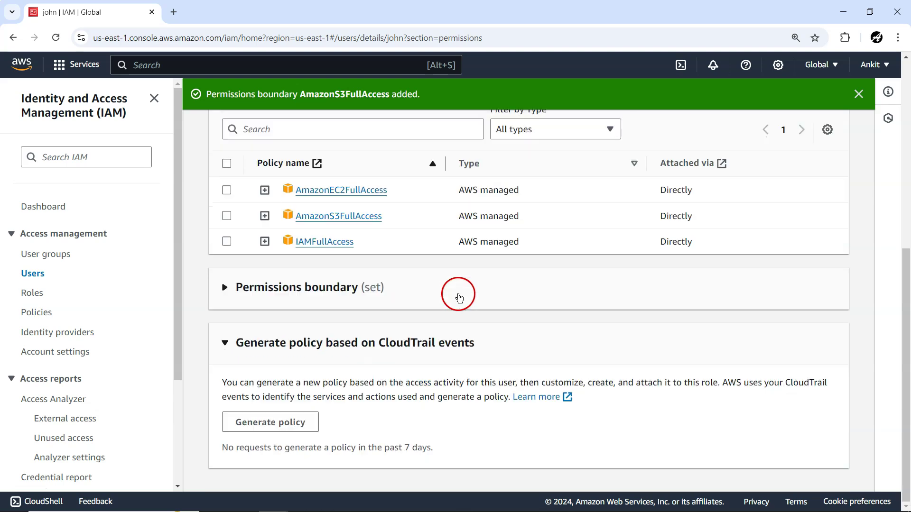
{"action": "left_click", "coordinate": [299, 289]}
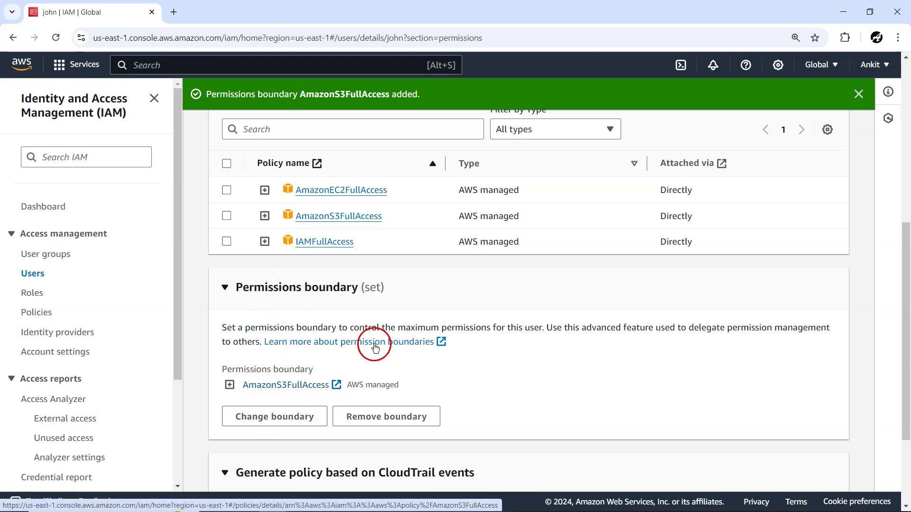
{"action": "scroll", "coordinate": [380, 341], "scroll_direction": "up", "scroll_amount": 1}
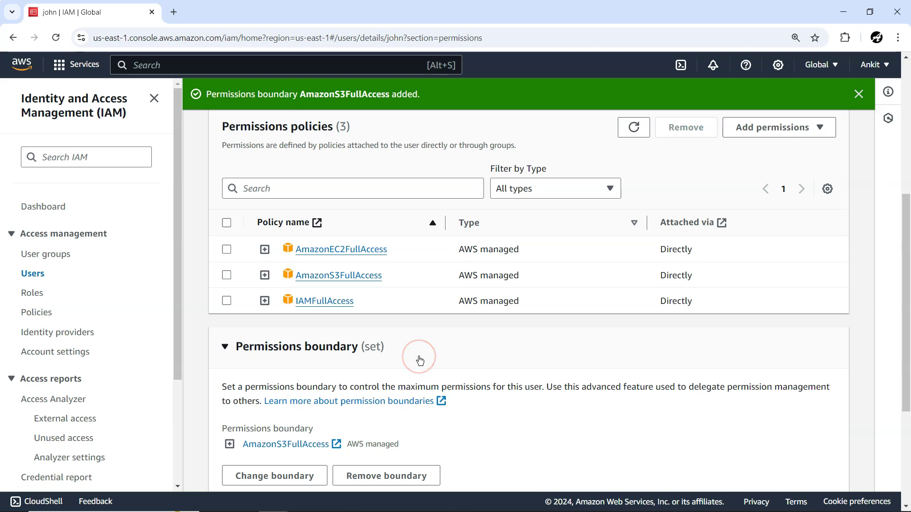
{"action": "scroll", "coordinate": [420, 360], "scroll_direction": "down", "scroll_amount": 2}
{"action": "scroll", "coordinate": [342, 244], "scroll_direction": "up", "scroll_amount": 1}
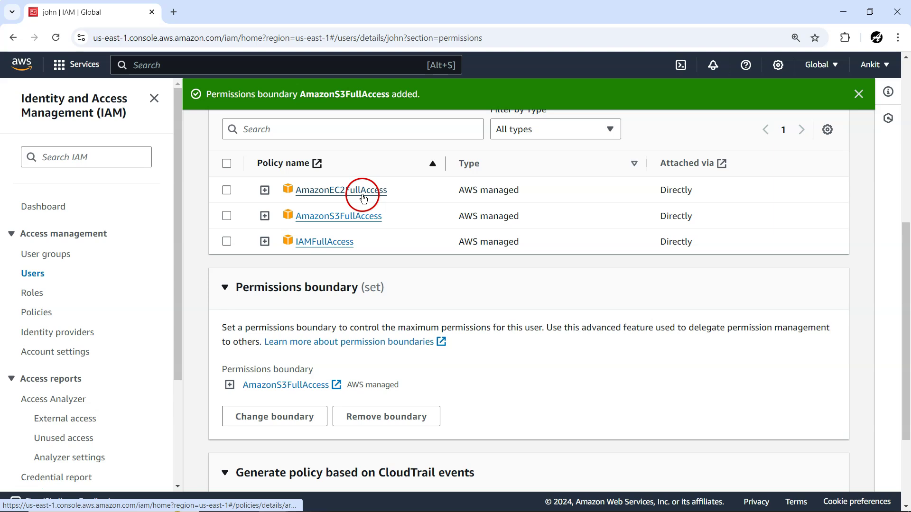
{"action": "scroll", "coordinate": [364, 198], "scroll_direction": "up", "scroll_amount": 2}
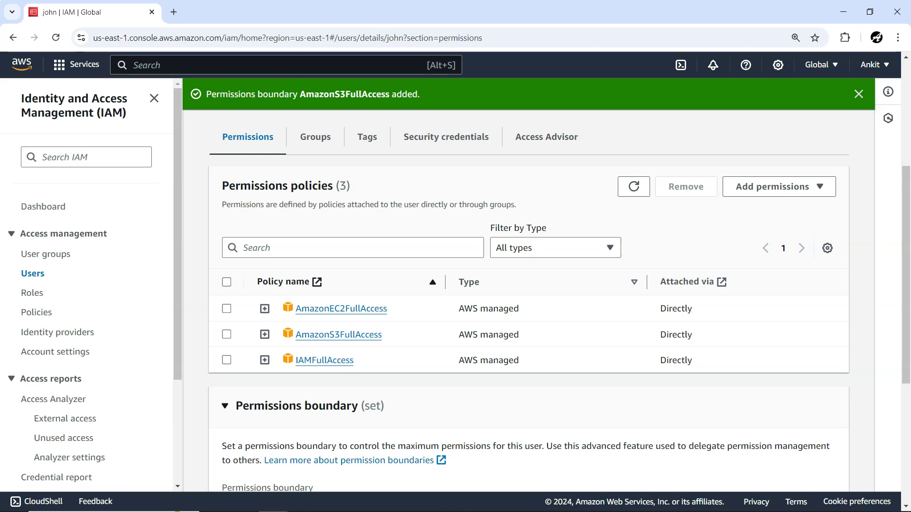
- Switch to the IAM user's session, reload the IAM and EC2 dashboards, and examine the IAM dashboard's access
{"action": "key", "text": "alt+Tab"}
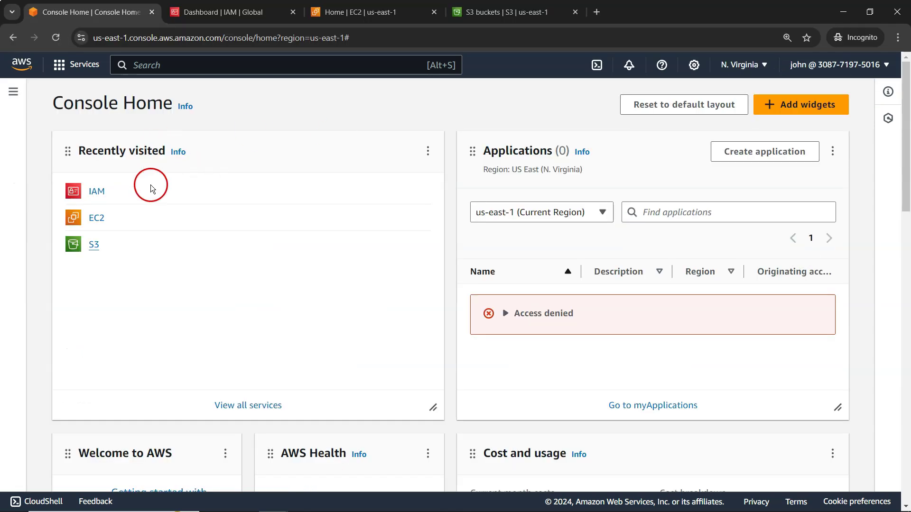
{"action": "left_click", "coordinate": [205, 10]}
{"action": "left_click", "coordinate": [55, 37]}
{"action": "key", "text": "ctrl+Tab"}
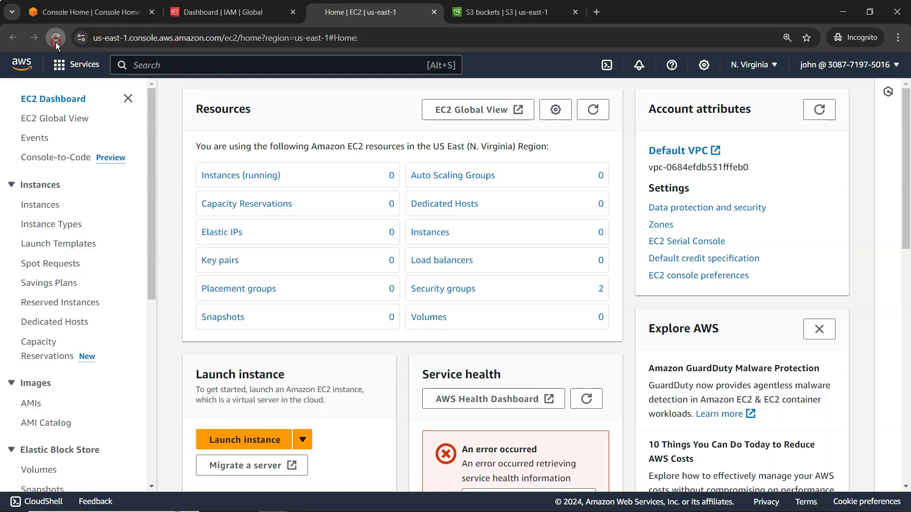
{"action": "key", "text": "ctrl+shift+Tab"}
{"action": "scroll", "coordinate": [320, 280], "scroll_direction": "down", "scroll_amount": 4}
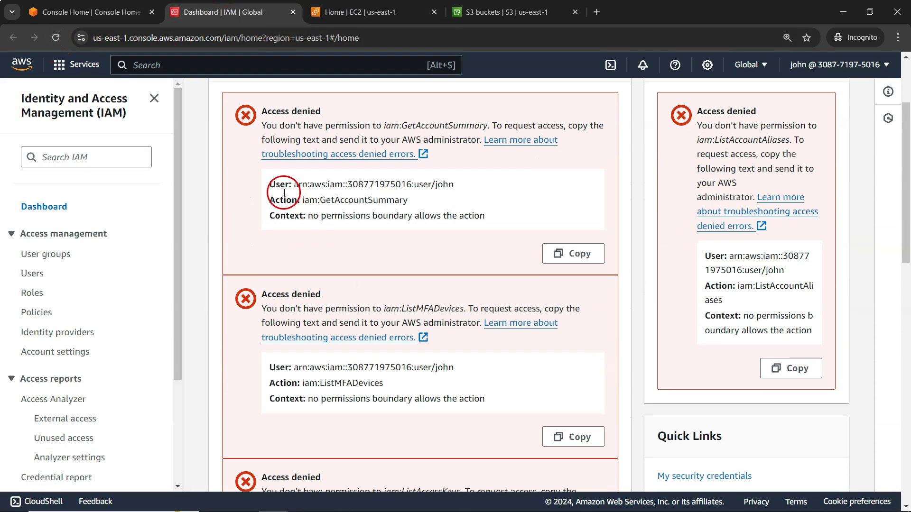
- Check the signed-in user's access to the EC2 resources and reload the S3 bucket list
{"action": "left_click", "coordinate": [377, 11]}
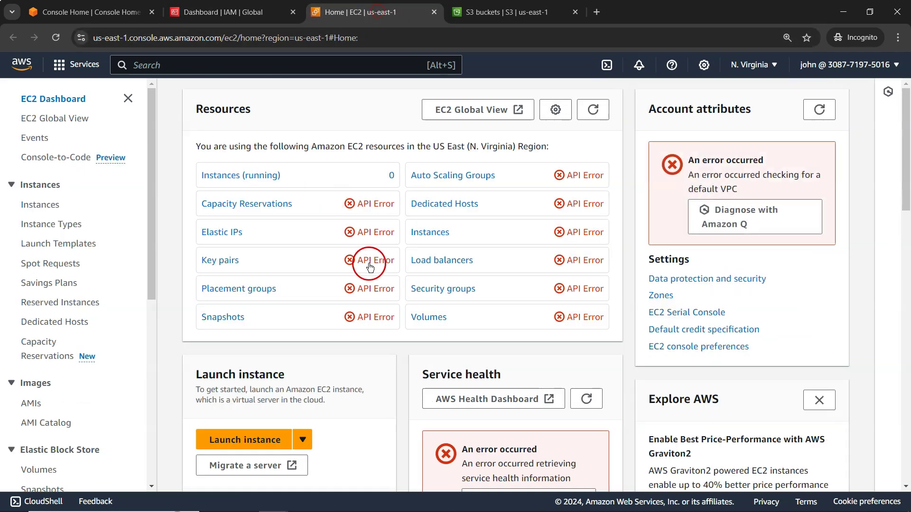
{"action": "left_click", "coordinate": [498, 7]}
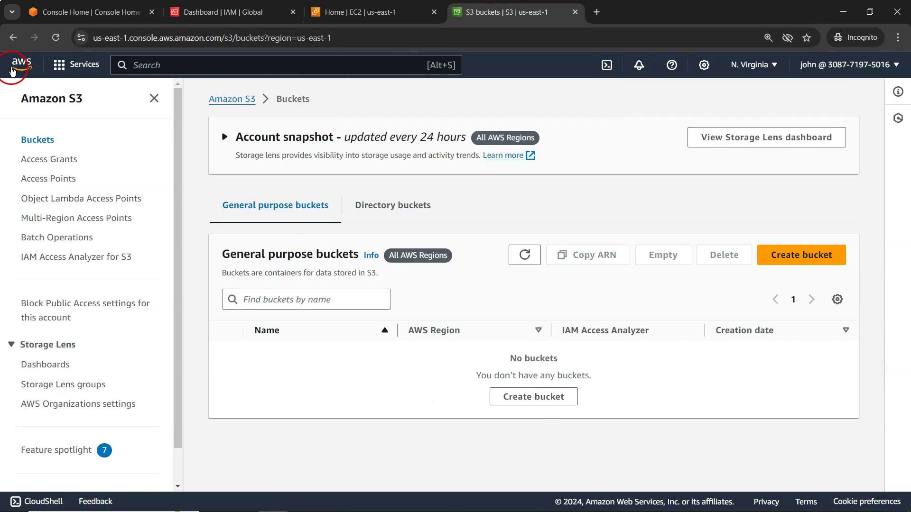
{"action": "left_click", "coordinate": [55, 38]}
- Switch back to the administrator's console and start an inline policy for the user with EC2 as the service
{"action": "key", "text": "alt+Tab"}
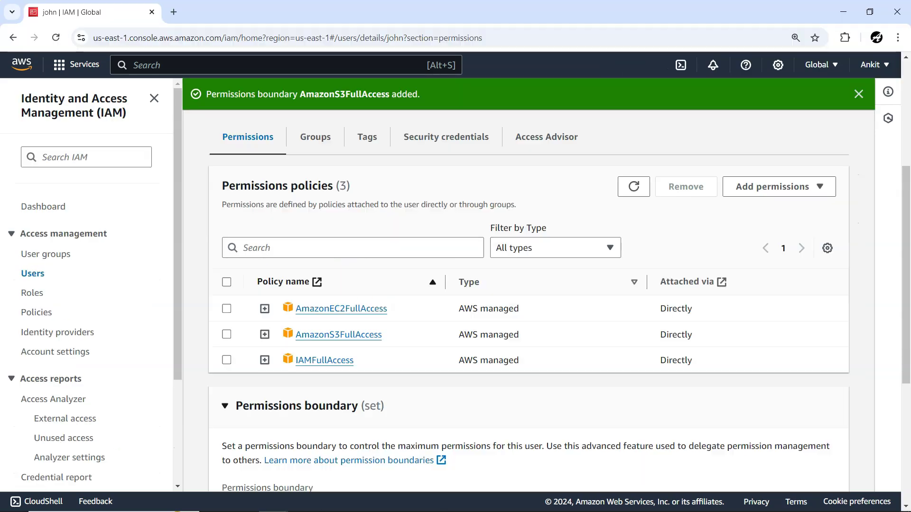
{"action": "left_click", "coordinate": [797, 188]}
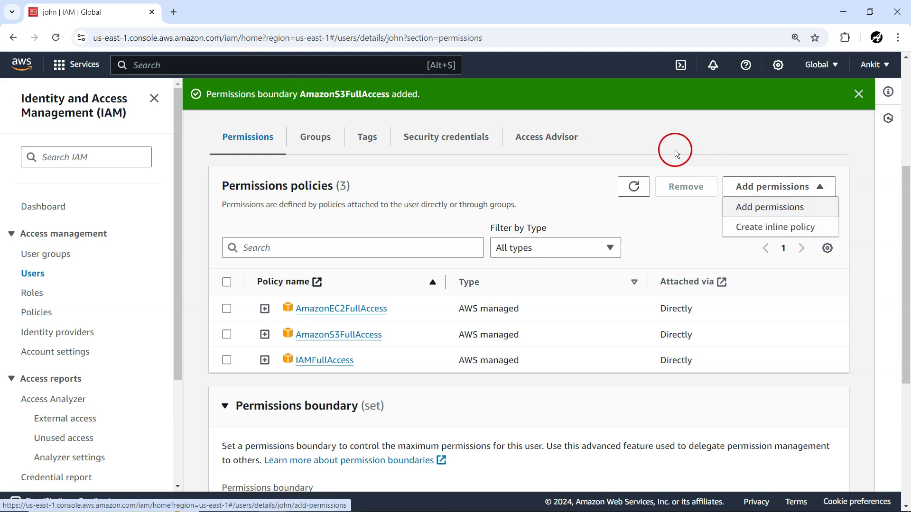
{"action": "left_click", "coordinate": [754, 230]}
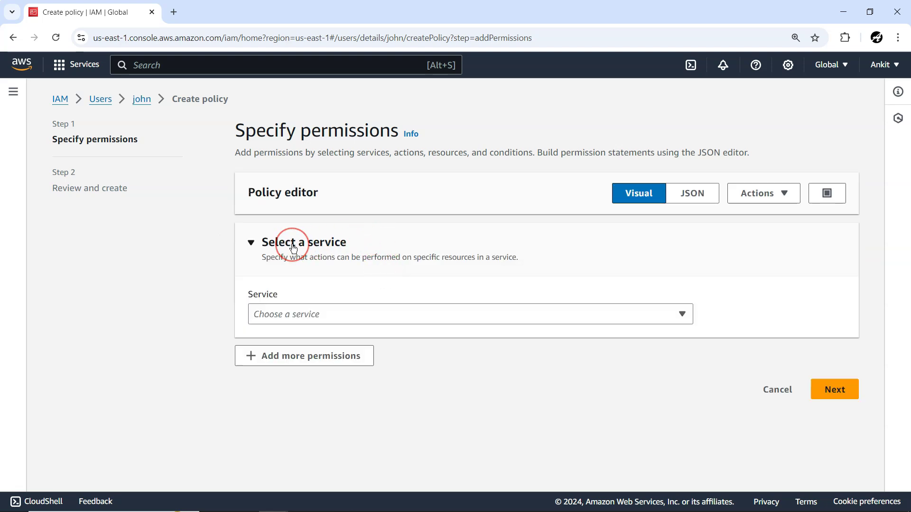
{"action": "left_click", "coordinate": [314, 312]}
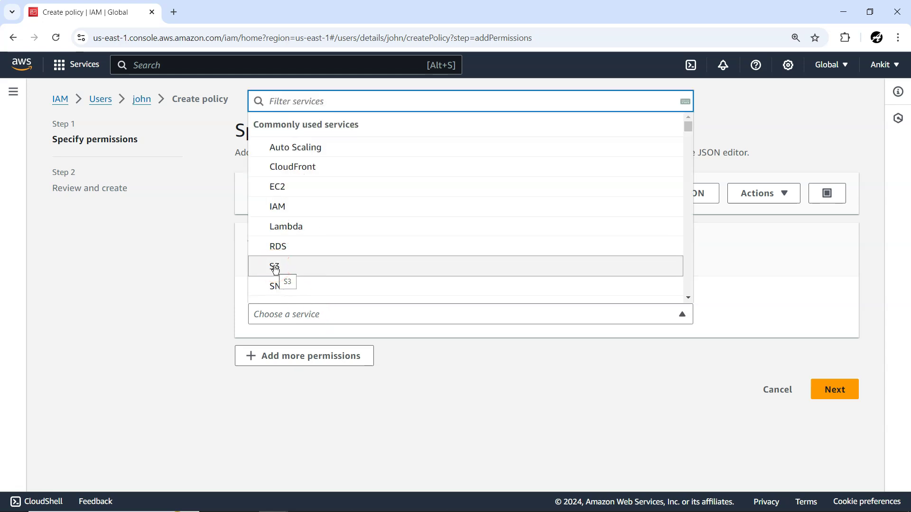
{"action": "left_click", "coordinate": [280, 190]}
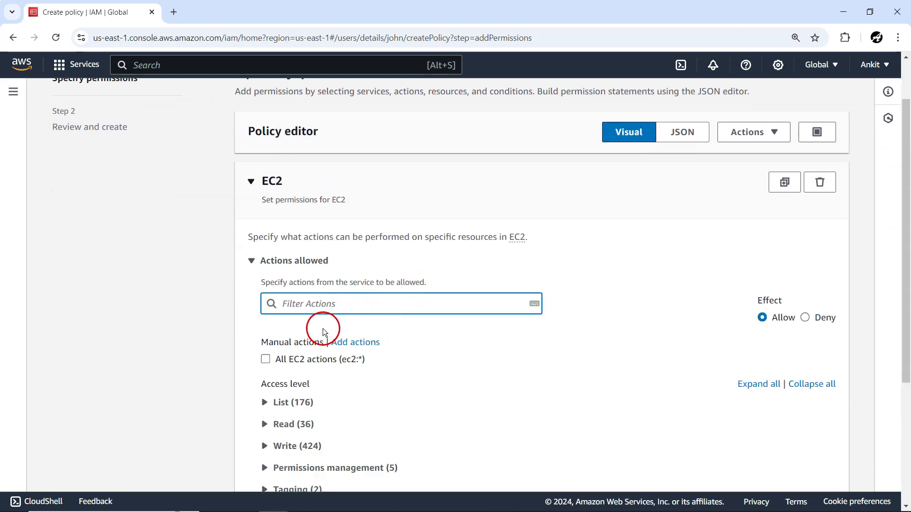
- Find and allow the EC2 list action DescribeInstances, and continue to the policy review
{"action": "left_click", "coordinate": [265, 403]}
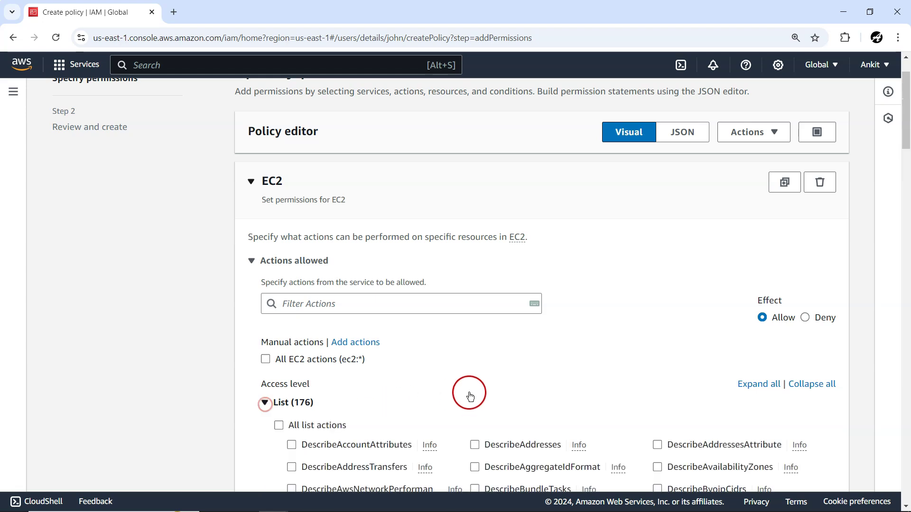
{"action": "scroll", "coordinate": [470, 392], "scroll_direction": "down", "scroll_amount": 5}
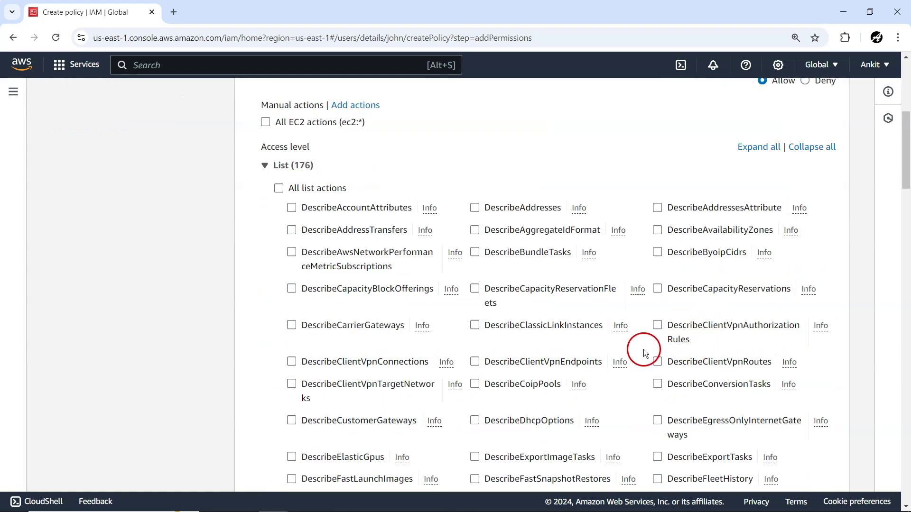
{"action": "key", "text": "ctrl+f"}
{"action": "type", "text": "instance"}
{"action": "key", "text": "Return"}
{"action": "key", "text": "Return"}
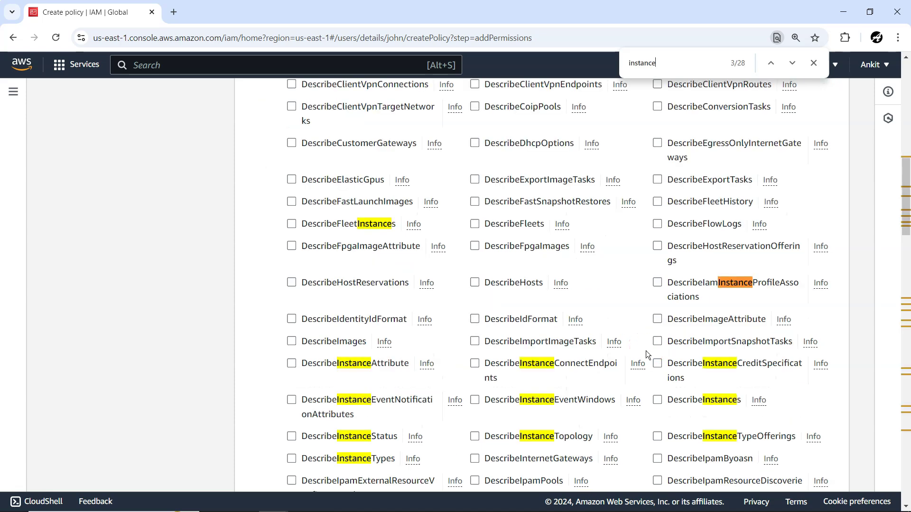
{"action": "left_click", "coordinate": [657, 397]}
{"action": "scroll", "coordinate": [647, 402], "scroll_direction": "down", "scroll_amount": 12}
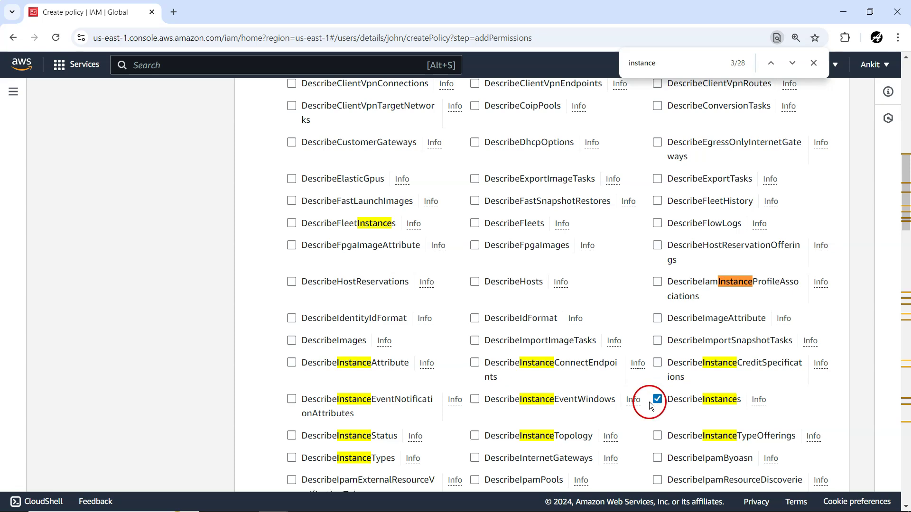
{"action": "scroll", "coordinate": [646, 402], "scroll_direction": "down", "scroll_amount": 15}
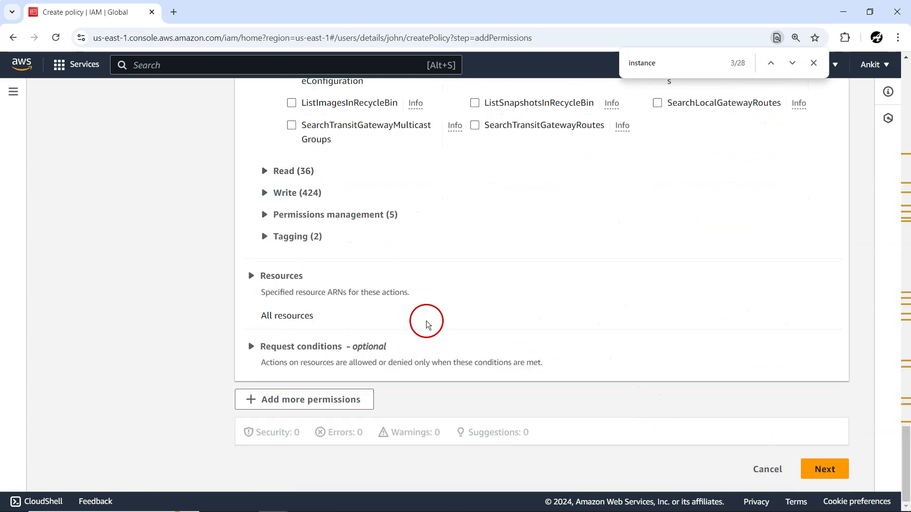
{"action": "left_click", "coordinate": [824, 468]}
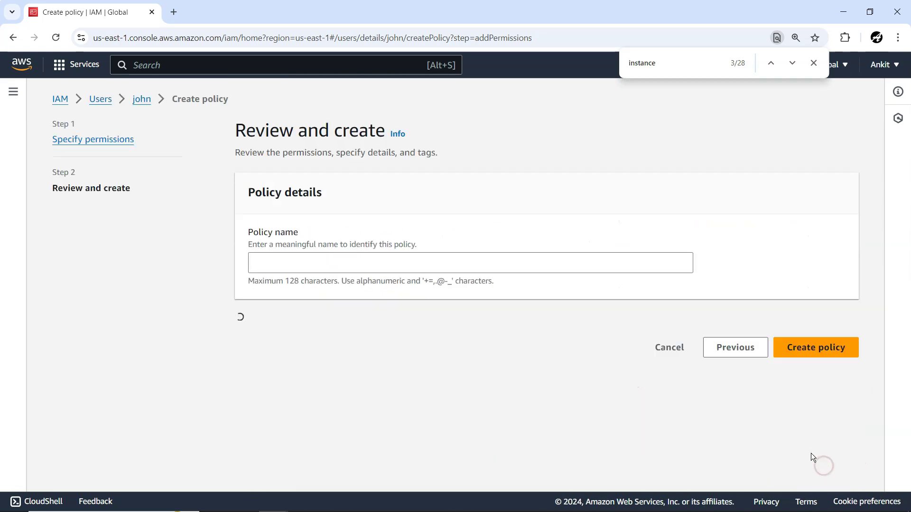
- Return to editing the policy's permissions and add S3 as a second service
{"action": "scroll", "coordinate": [569, 296], "scroll_direction": "down", "scroll_amount": 1}
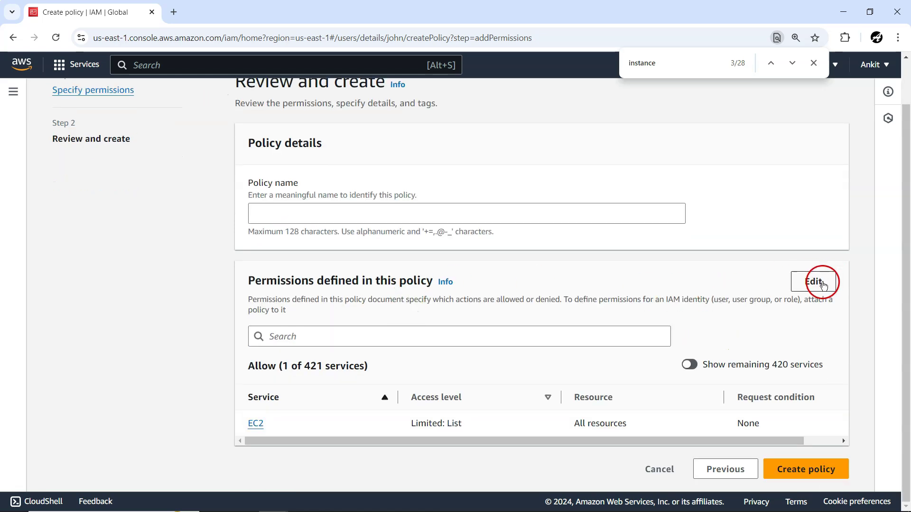
{"action": "left_click", "coordinate": [813, 281]}
{"action": "left_click", "coordinate": [303, 292]}
{"action": "left_click", "coordinate": [288, 377]}
{"action": "left_click", "coordinate": [305, 104]}
{"action": "type", "text": "S3"}
{"action": "left_click", "coordinate": [279, 250]}
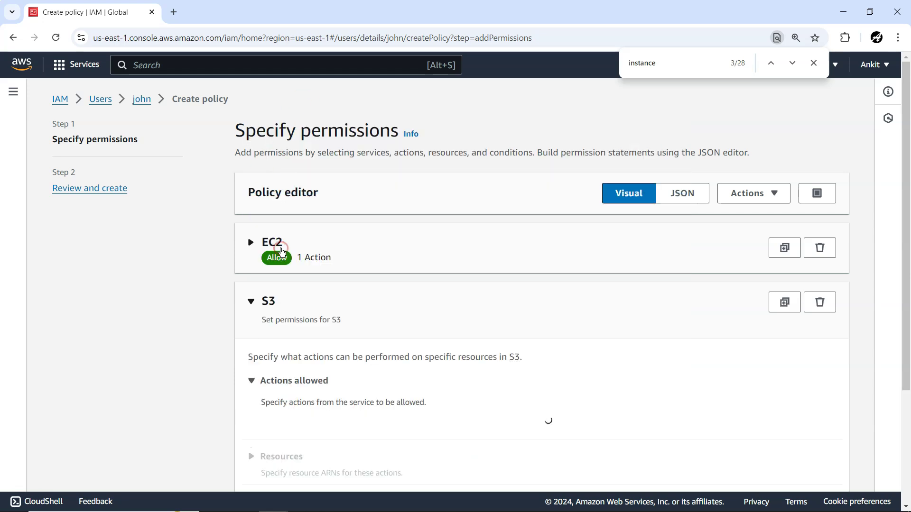
- Allow the S3 list action ListAllMyBuckets in the policy
{"action": "left_click", "coordinate": [262, 370]}
{"action": "scroll", "coordinate": [519, 366], "scroll_direction": "down", "scroll_amount": 3}
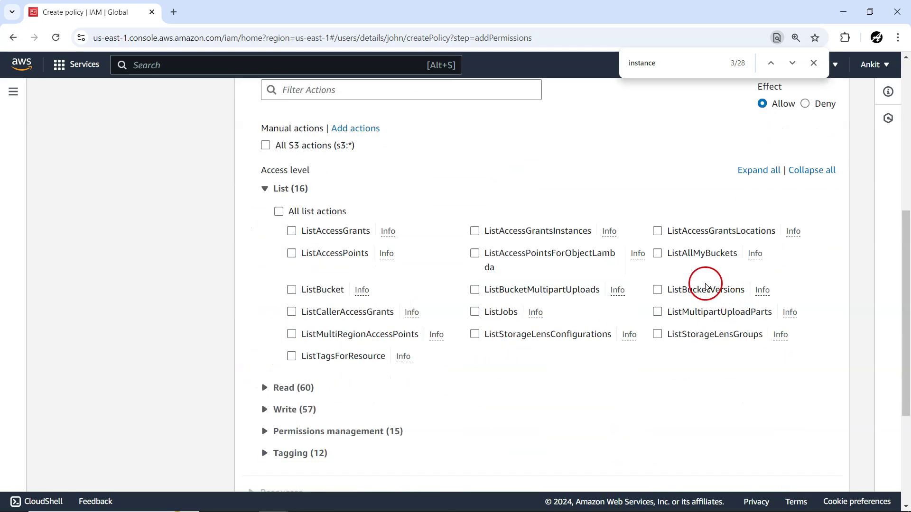
{"action": "left_click", "coordinate": [657, 253]}
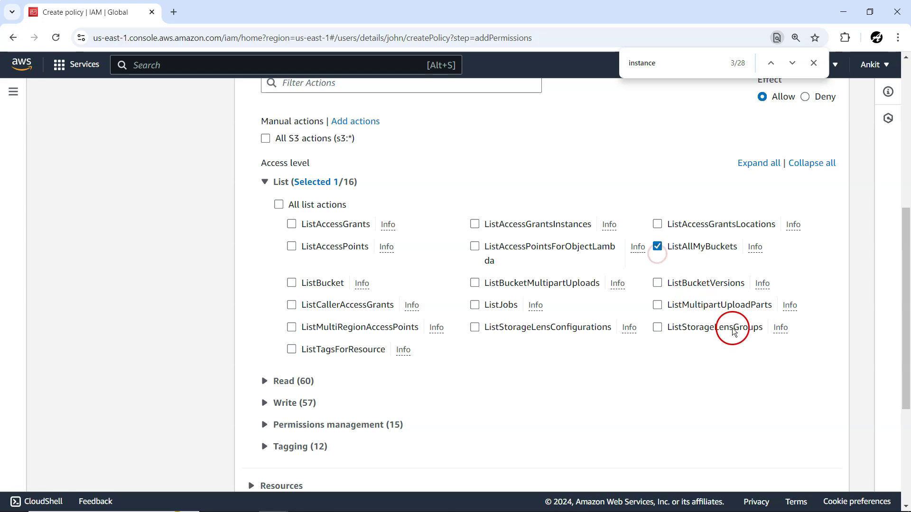
- Continue to the policy review and name the policy boundrypolicy
{"action": "scroll", "coordinate": [732, 325], "scroll_direction": "down", "scroll_amount": 5}
{"action": "left_click", "coordinate": [813, 466]}
{"action": "left_click", "coordinate": [276, 262]}
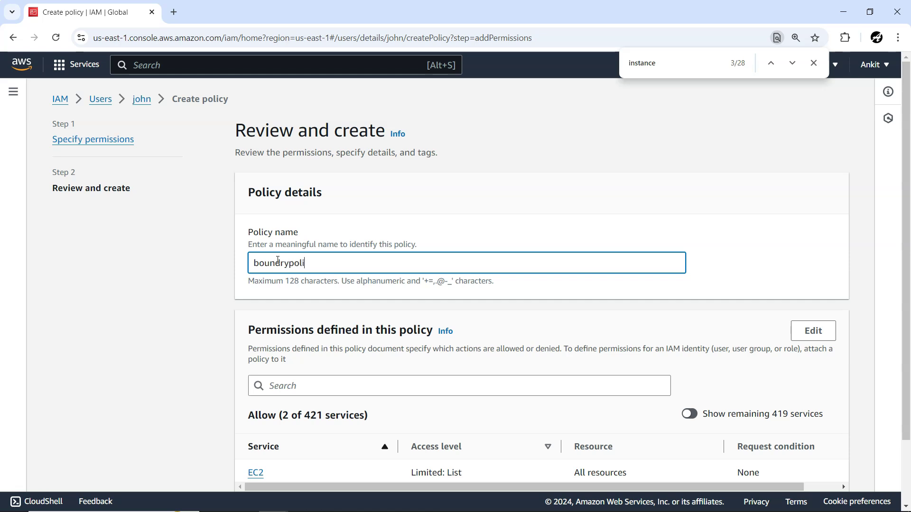
{"action": "scroll", "coordinate": [408, 311], "scroll_direction": "down", "scroll_amount": 2}
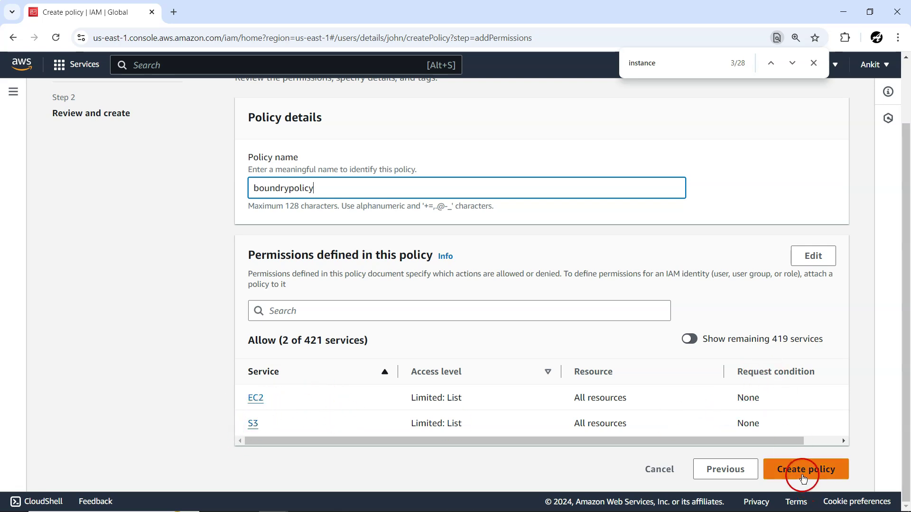
- Create boundrypolicy, then remove AmazonEC2FullAccess, AmazonS3FullAccess and IAMFullAccess from the user's permissions policies
{"action": "left_click", "coordinate": [805, 470]}
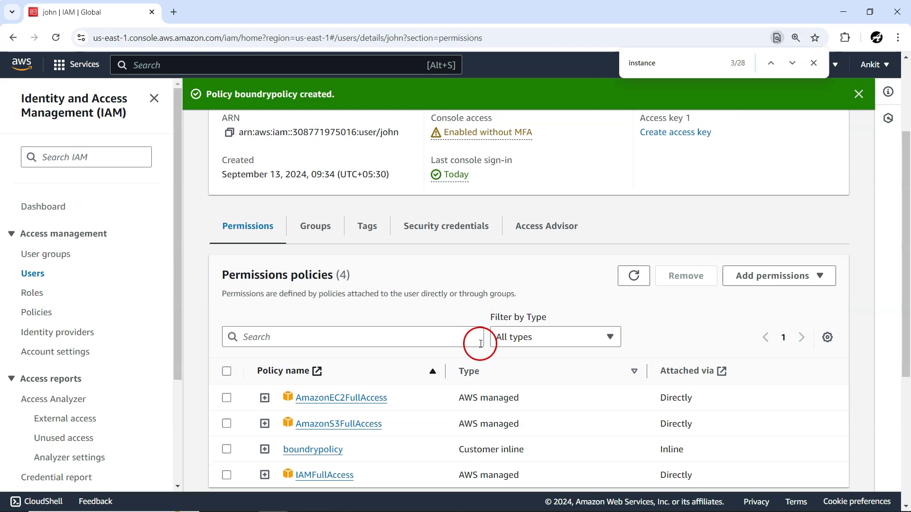
{"action": "scroll", "coordinate": [494, 346], "scroll_direction": "down", "scroll_amount": 3}
{"action": "left_click", "coordinate": [227, 282]}
{"action": "left_click", "coordinate": [226, 308]}
{"action": "left_click", "coordinate": [227, 360]}
{"action": "left_click", "coordinate": [684, 164]}
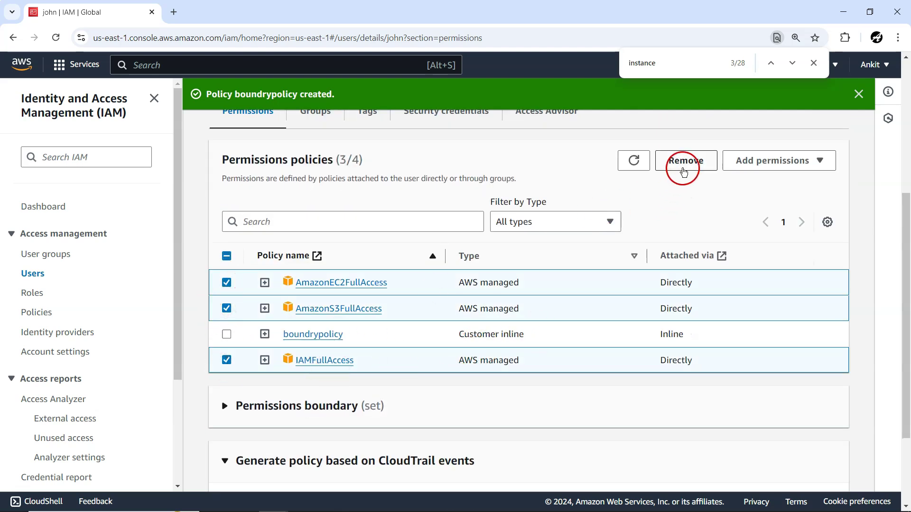
{"action": "left_click", "coordinate": [599, 326]}
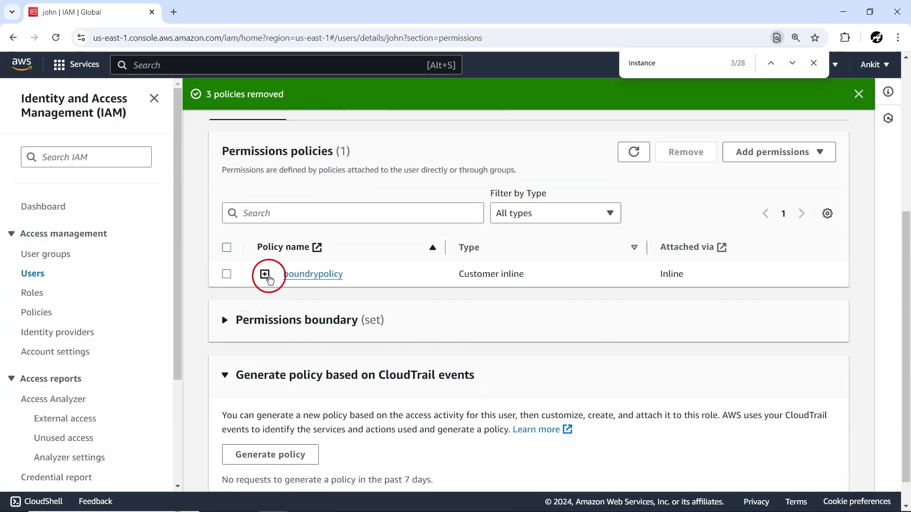
- Compare the actions in boundrypolicy's JSON with the JSON of the user's AmazonS3FullAccess permissions boundary
{"action": "left_click", "coordinate": [264, 274]}
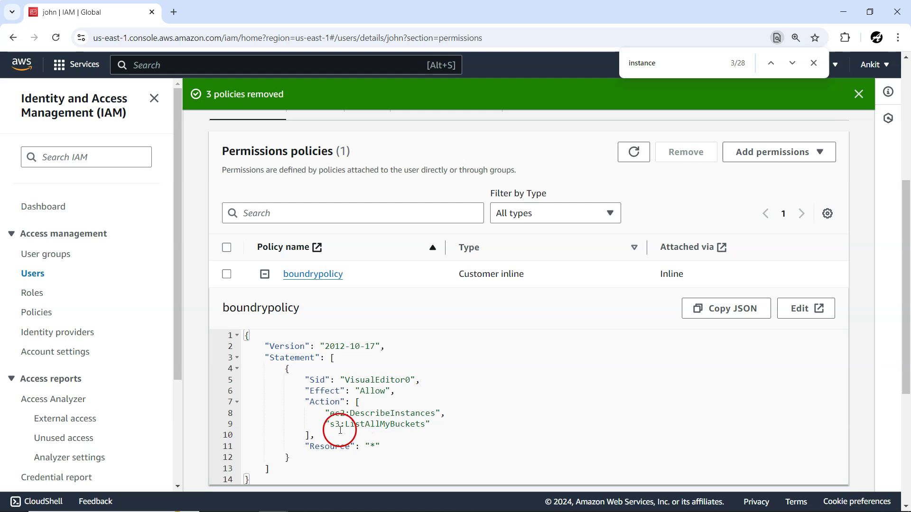
{"action": "scroll", "coordinate": [371, 406], "scroll_direction": "down", "scroll_amount": 5}
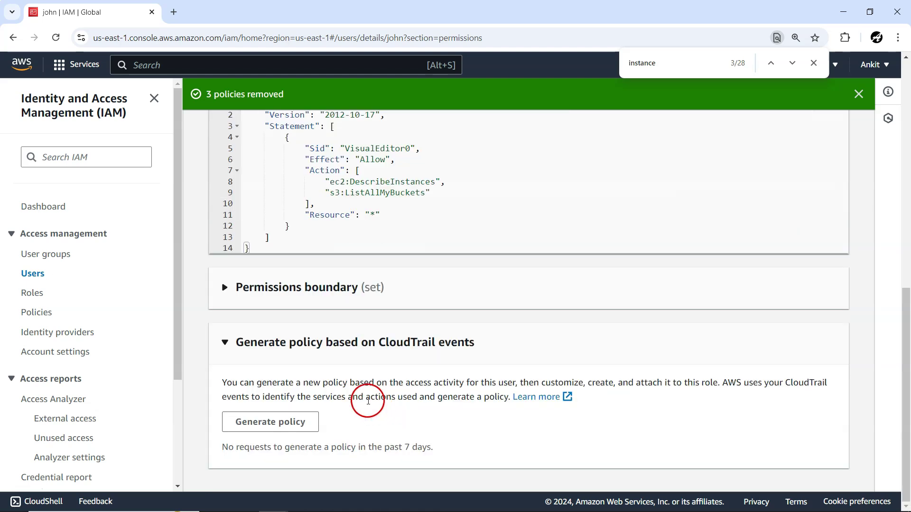
{"action": "left_click", "coordinate": [225, 288]}
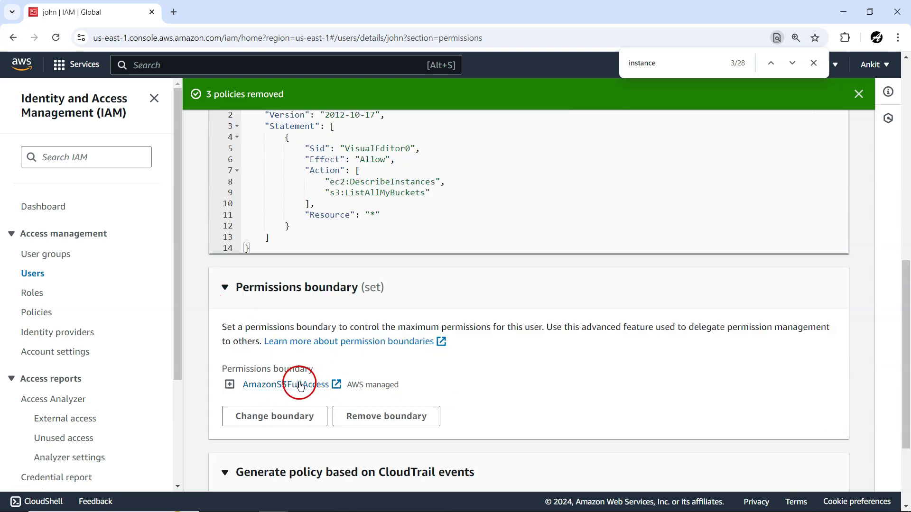
{"action": "left_click", "coordinate": [230, 384]}
{"action": "scroll", "coordinate": [450, 418], "scroll_direction": "down", "scroll_amount": 3}
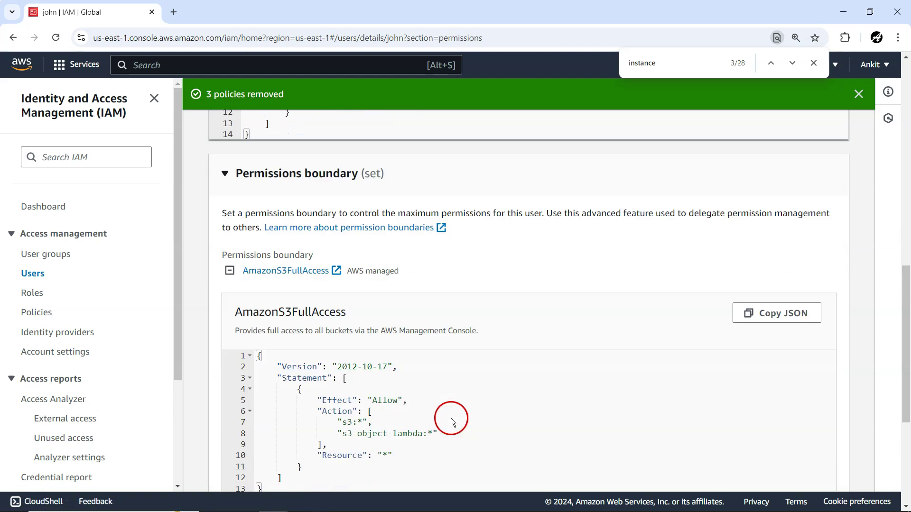
{"action": "scroll", "coordinate": [412, 361], "scroll_direction": "up", "scroll_amount": 5}
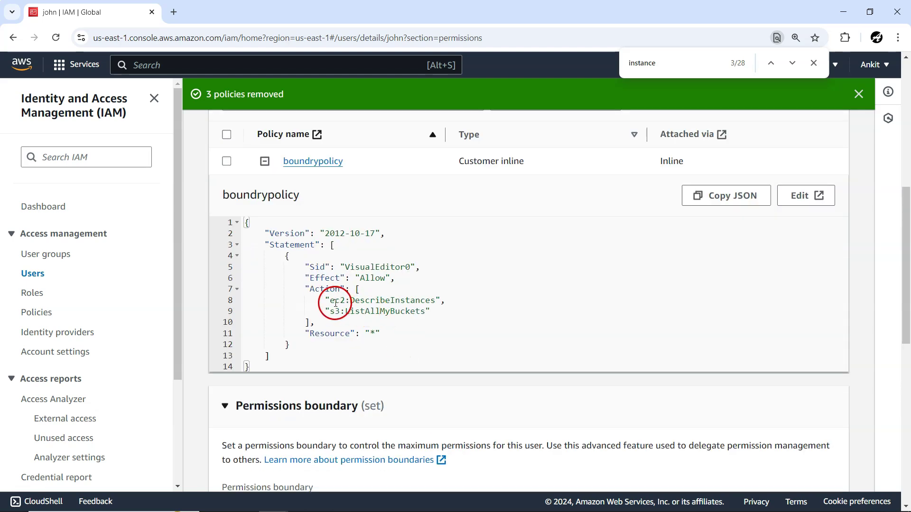
{"action": "left_click_drag", "start_coordinate": [364, 314], "coordinate": [429, 311]}
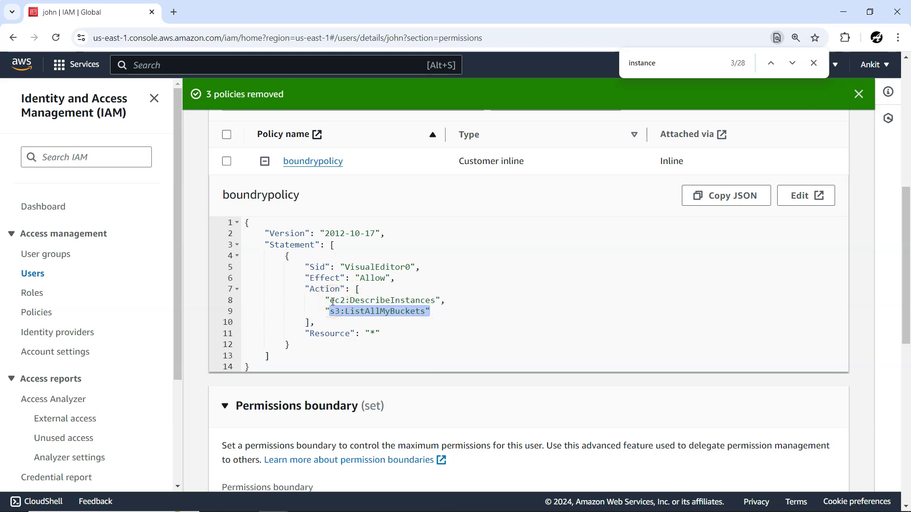
{"action": "left_click_drag", "start_coordinate": [331, 303], "coordinate": [407, 293]}
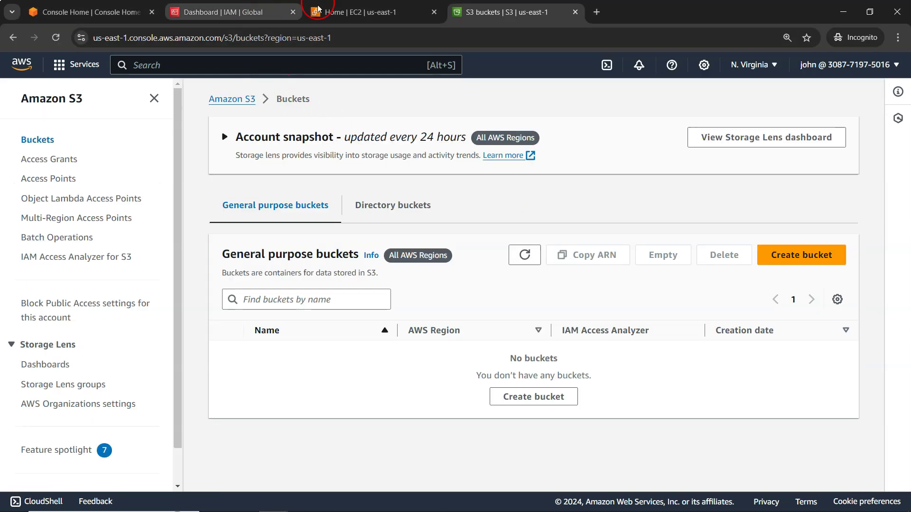
- Reload the EC2 dashboard in the restricted user's session to check its access, and check the S3 buckets page
{"action": "left_click", "coordinate": [348, 12]}
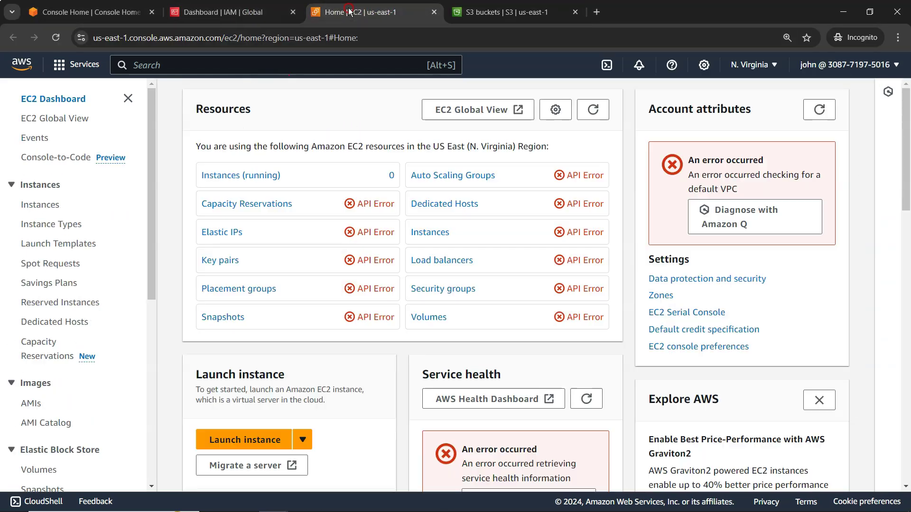
{"action": "left_click", "coordinate": [55, 38]}
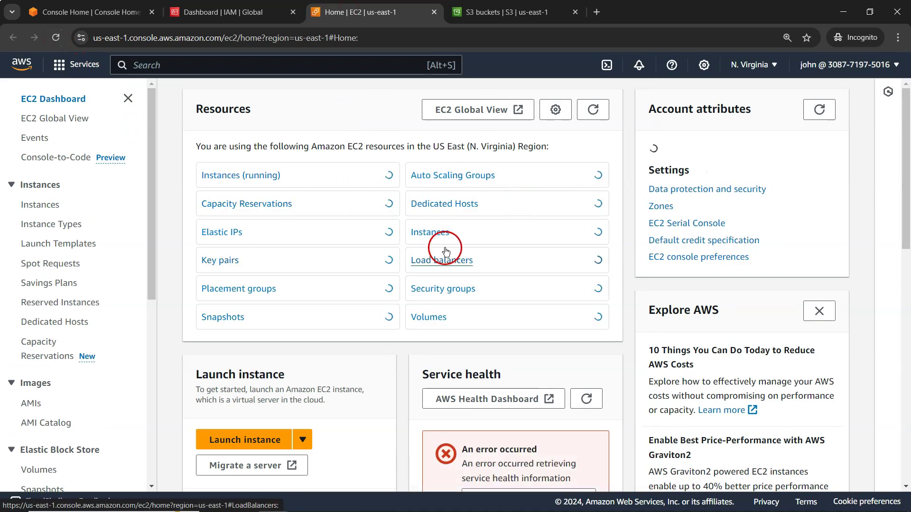
{"action": "left_click", "coordinate": [489, 12]}
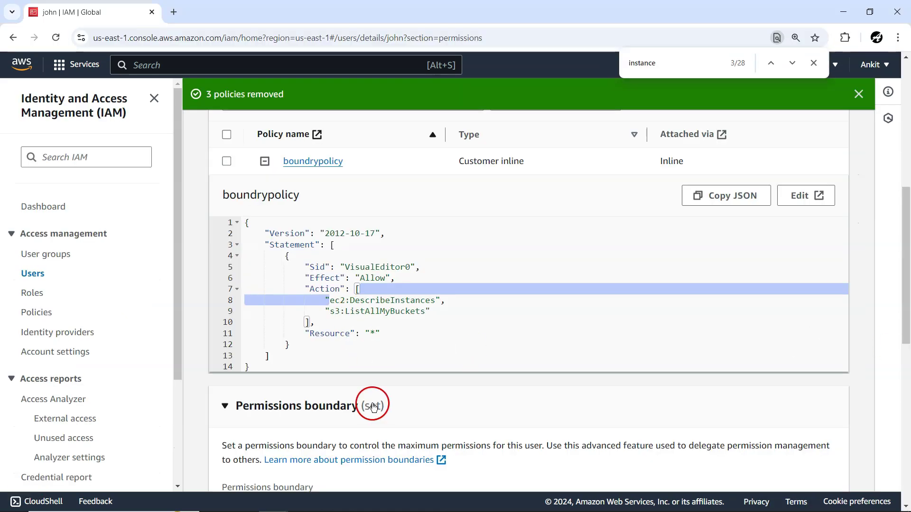
- Start changing the user's permissions boundary and filter the available policies to Customer managed
{"action": "scroll", "coordinate": [368, 404], "scroll_direction": "down", "scroll_amount": 5}
{"action": "left_click", "coordinate": [230, 267]}
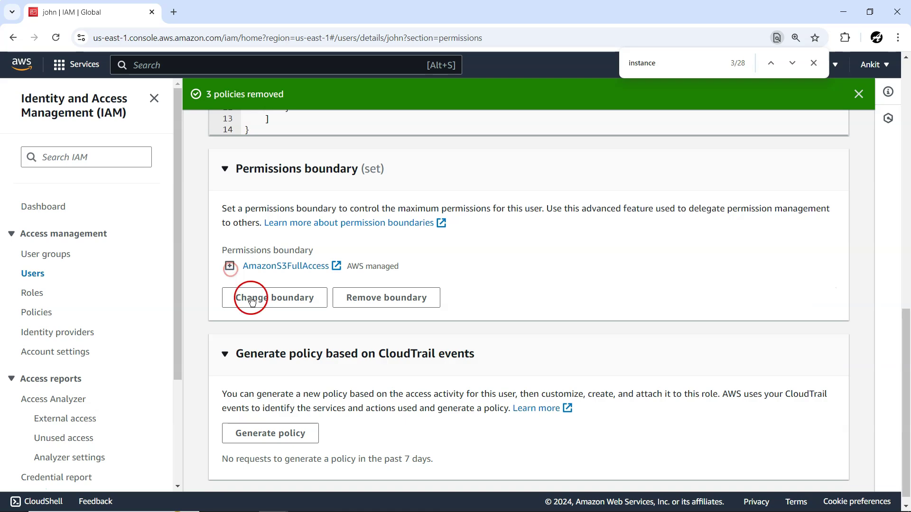
{"action": "left_click", "coordinate": [272, 306]}
{"action": "left_click", "coordinate": [440, 353]}
{"action": "scroll", "coordinate": [441, 353], "scroll_direction": "up", "scroll_amount": 4}
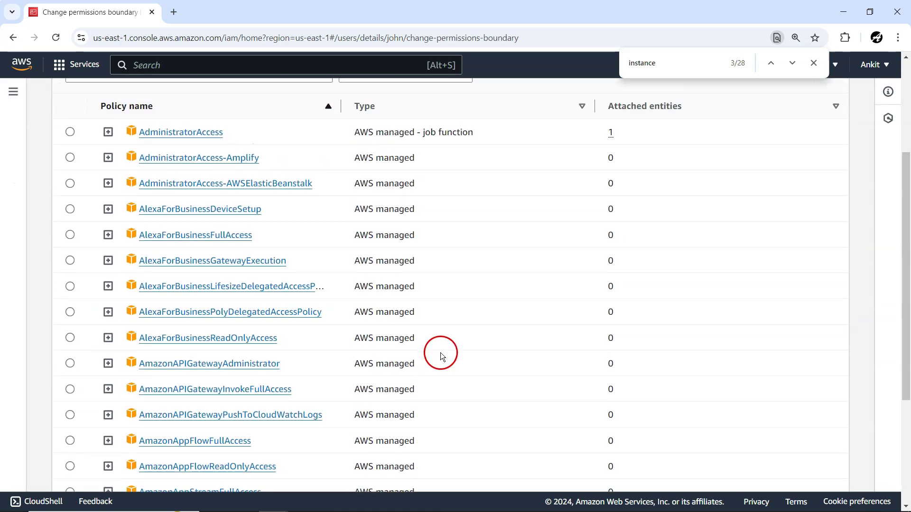
{"action": "scroll", "coordinate": [440, 353], "scroll_direction": "down", "scroll_amount": 1}
{"action": "left_click", "coordinate": [376, 240]}
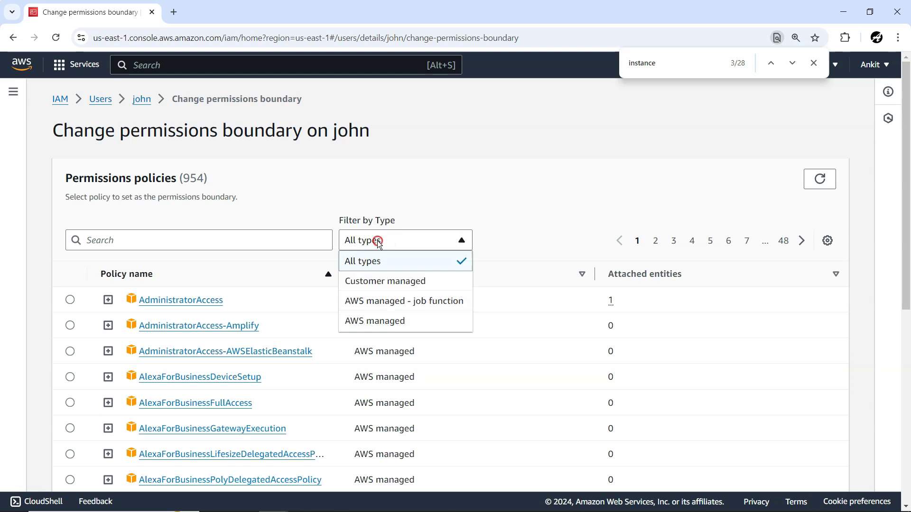
{"action": "left_click", "coordinate": [379, 285]}
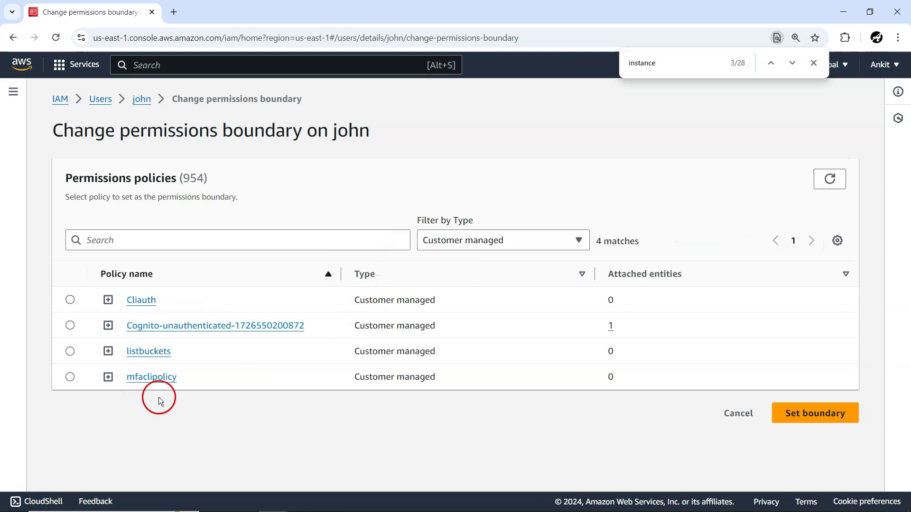
- Filter the boundary policies to AWS managed and search them for ec2
{"action": "left_click", "coordinate": [455, 247]}
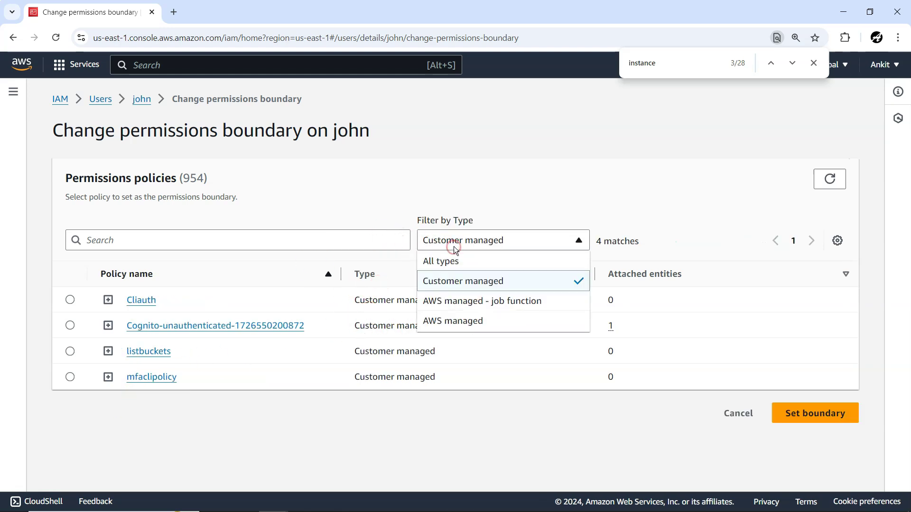
{"action": "left_click", "coordinate": [445, 322]}
{"action": "left_click", "coordinate": [162, 240]}
{"action": "type", "text": "ec2"}
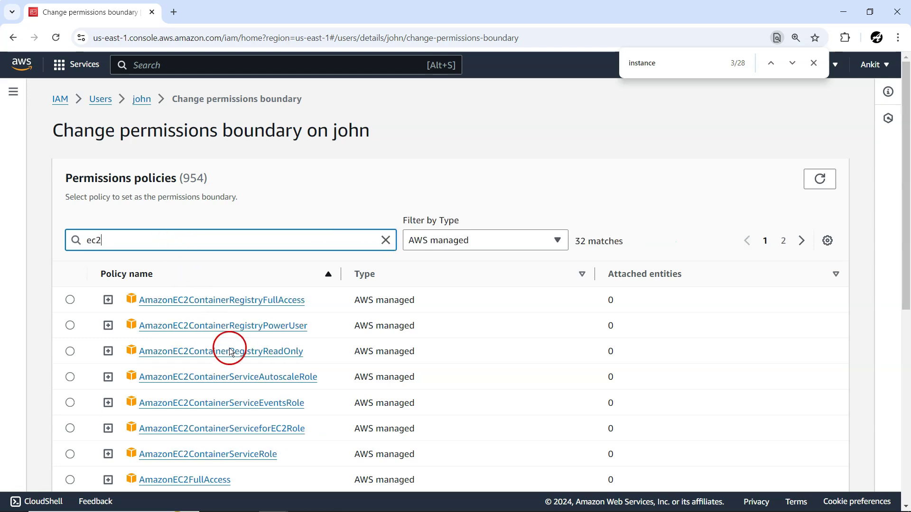
- Set AmazonEC2ReadOnlyAccess as the user's permissions boundary
{"action": "scroll", "coordinate": [271, 390], "scroll_direction": "down", "scroll_amount": 3}
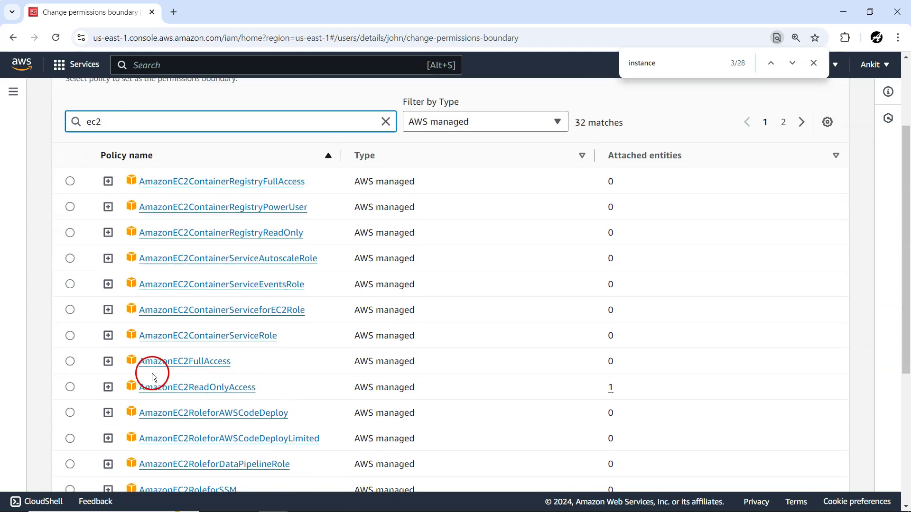
{"action": "scroll", "coordinate": [252, 397], "scroll_direction": "down", "scroll_amount": 3}
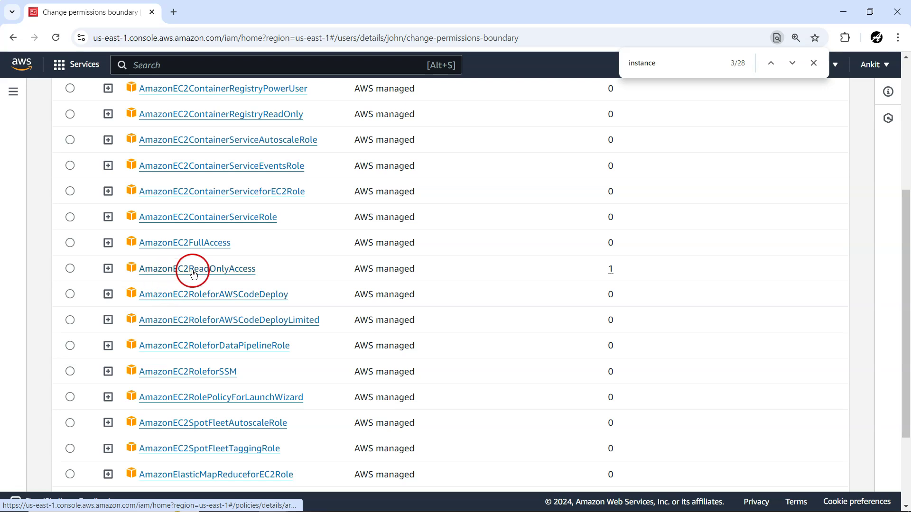
{"action": "left_click", "coordinate": [70, 269]}
{"action": "scroll", "coordinate": [775, 421], "scroll_direction": "down", "scroll_amount": 3}
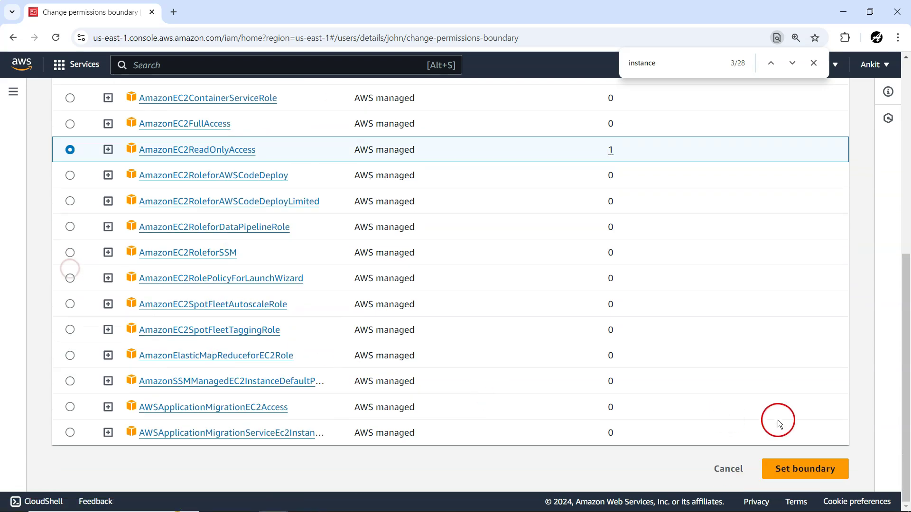
{"action": "left_click", "coordinate": [787, 467]}
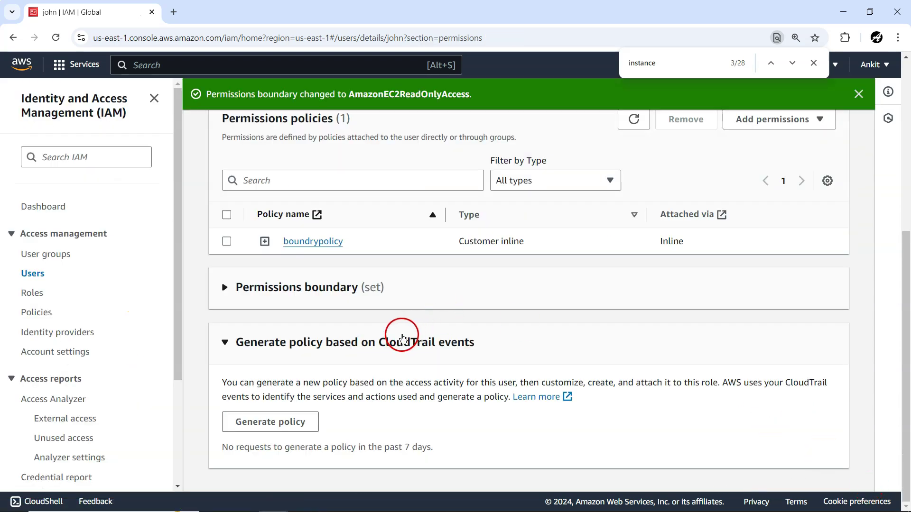
- Expand the user's permissions boundary and examine the JSON of AmazonEC2ReadOnlyAccess
{"action": "left_click", "coordinate": [224, 287]}
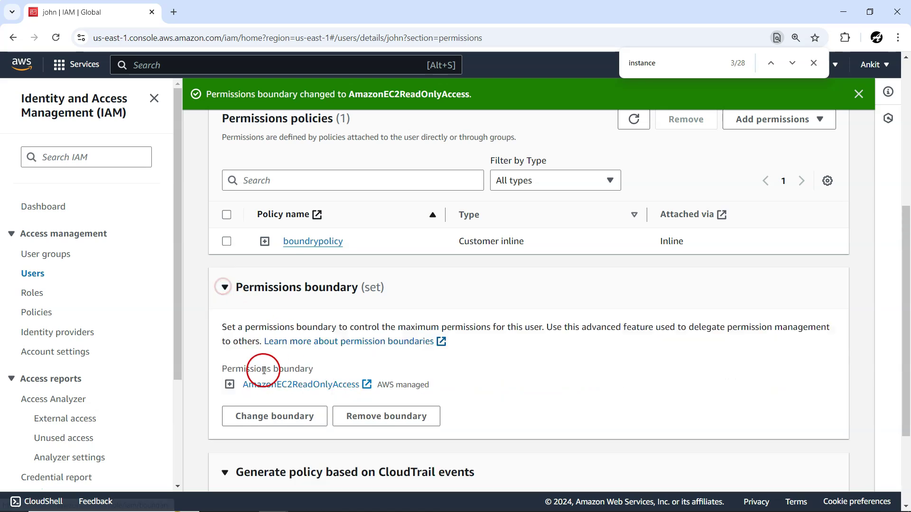
{"action": "left_click", "coordinate": [230, 383]}
{"action": "scroll", "coordinate": [395, 397], "scroll_direction": "down", "scroll_amount": 3}
{"action": "scroll", "coordinate": [400, 397], "scroll_direction": "down", "scroll_amount": 3}
{"action": "scroll", "coordinate": [407, 386], "scroll_direction": "up", "scroll_amount": 6}
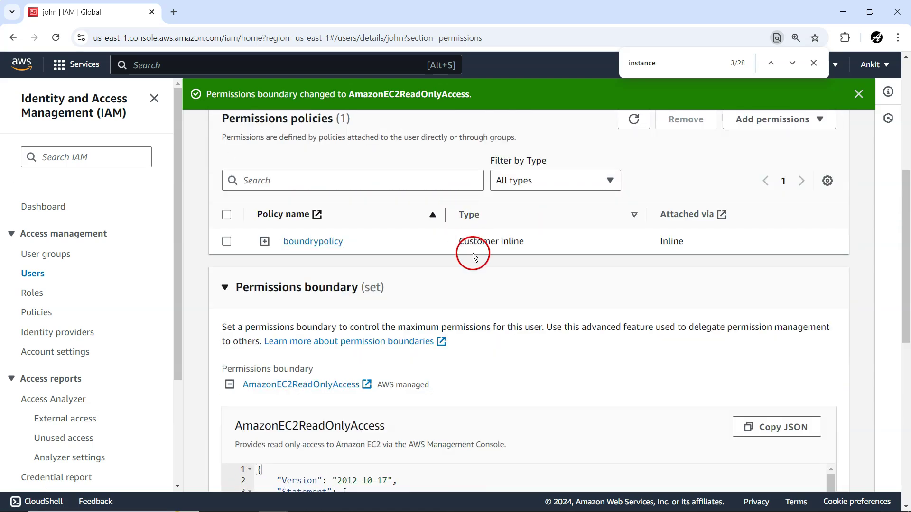
- Compare boundrypolicy's allowed actions with the ec2:Describe* action in the AmazonEC2ReadOnlyAccess boundary
{"action": "left_click", "coordinate": [265, 242]}
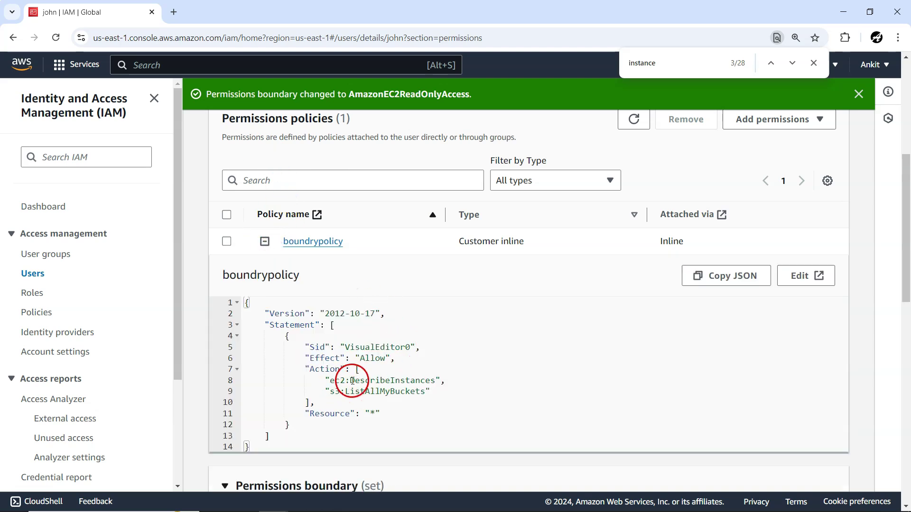
{"action": "scroll", "coordinate": [461, 369], "scroll_direction": "down", "scroll_amount": 8}
{"action": "scroll", "coordinate": [462, 371], "scroll_direction": "down", "scroll_amount": 3}
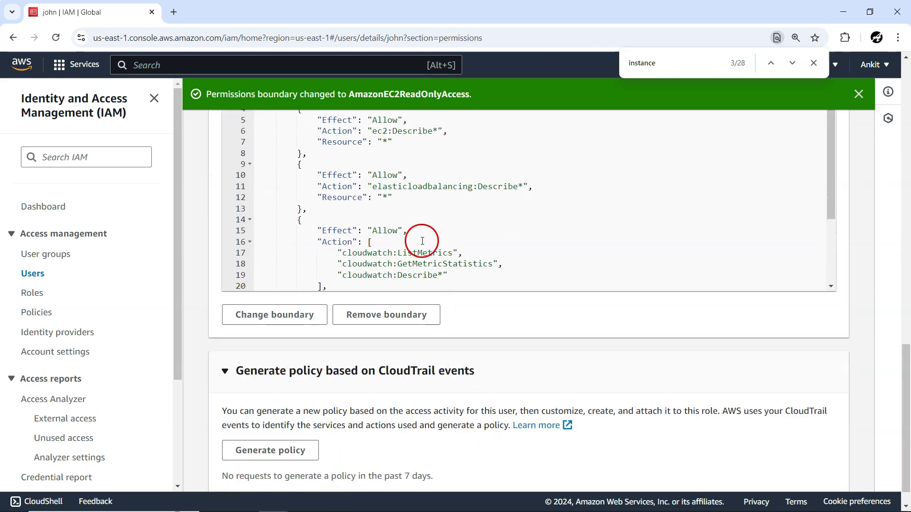
{"action": "scroll", "coordinate": [417, 217], "scroll_direction": "up", "scroll_amount": 1}
{"action": "left_click_drag", "start_coordinate": [372, 190], "coordinate": [424, 193]}
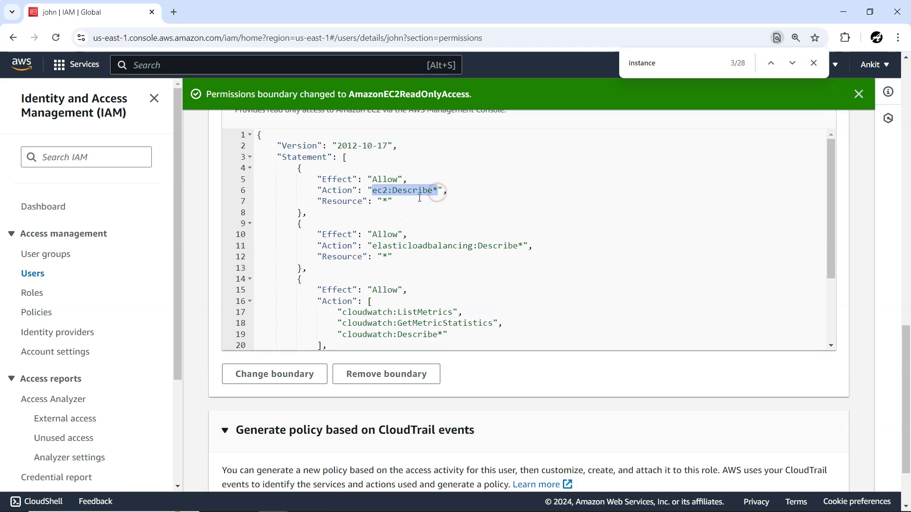
{"action": "scroll", "coordinate": [432, 251], "scroll_direction": "up", "scroll_amount": 2}
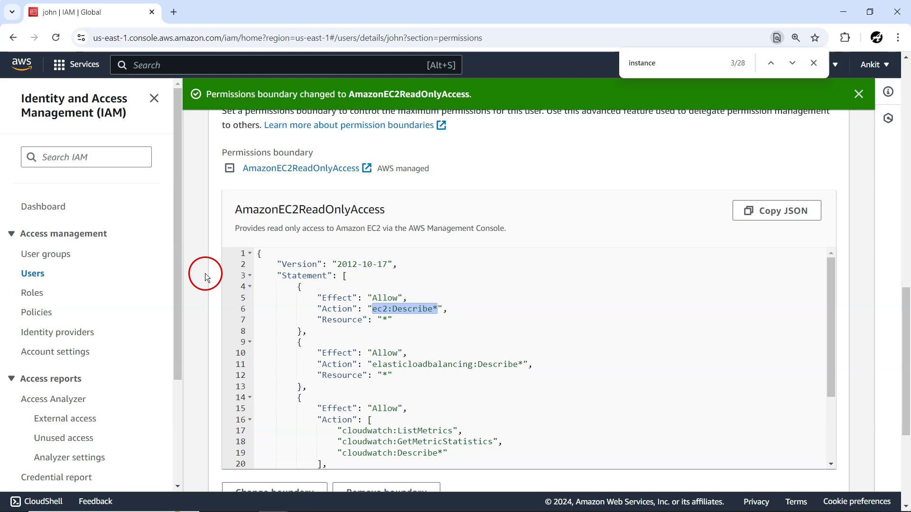
{"action": "scroll", "coordinate": [207, 275], "scroll_direction": "up", "scroll_amount": 7}
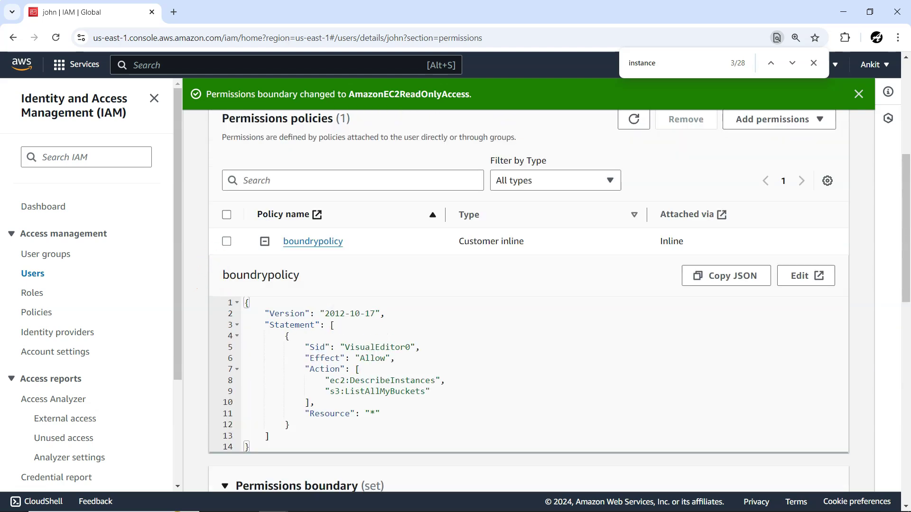
- Switch to the restricted user's browser window, close the IAM dashboard and reload the EC2 dashboard
{"action": "key", "text": "alt+Tab"}
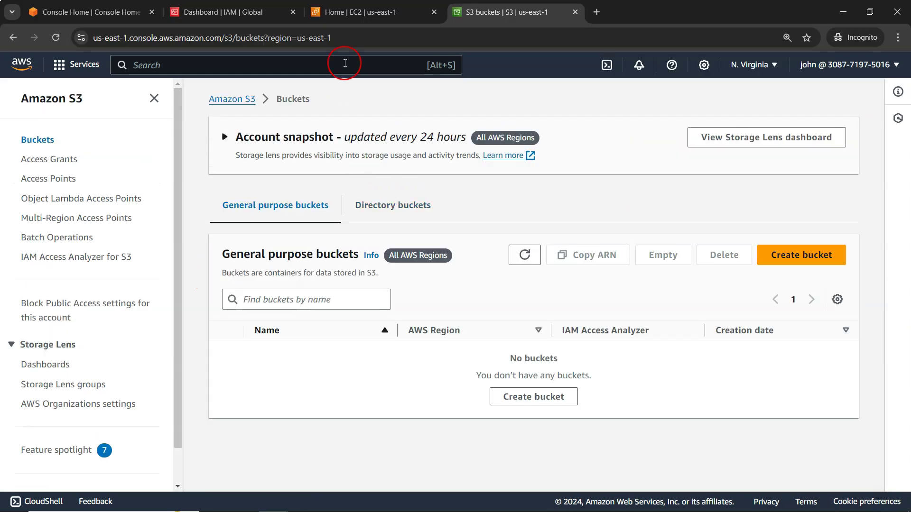
{"action": "left_click", "coordinate": [212, 13]}
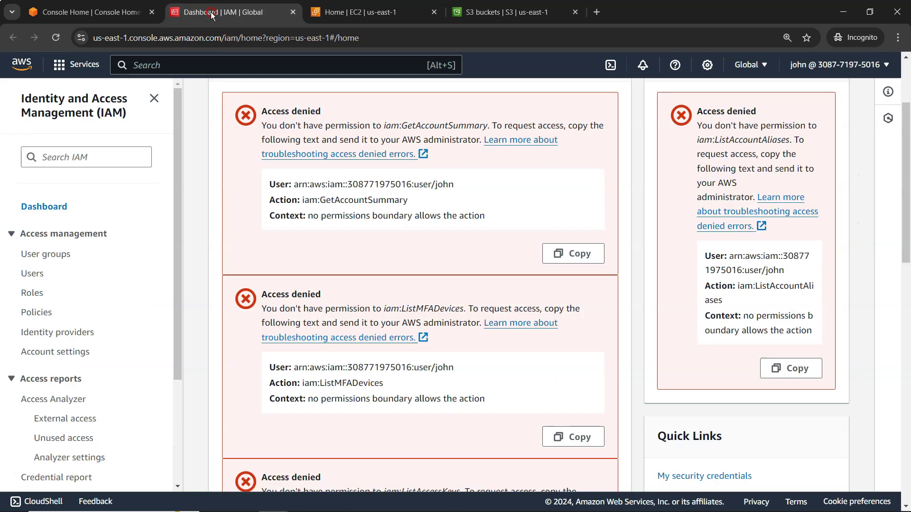
{"action": "left_click", "coordinate": [293, 14]}
{"action": "left_click", "coordinate": [55, 38]}
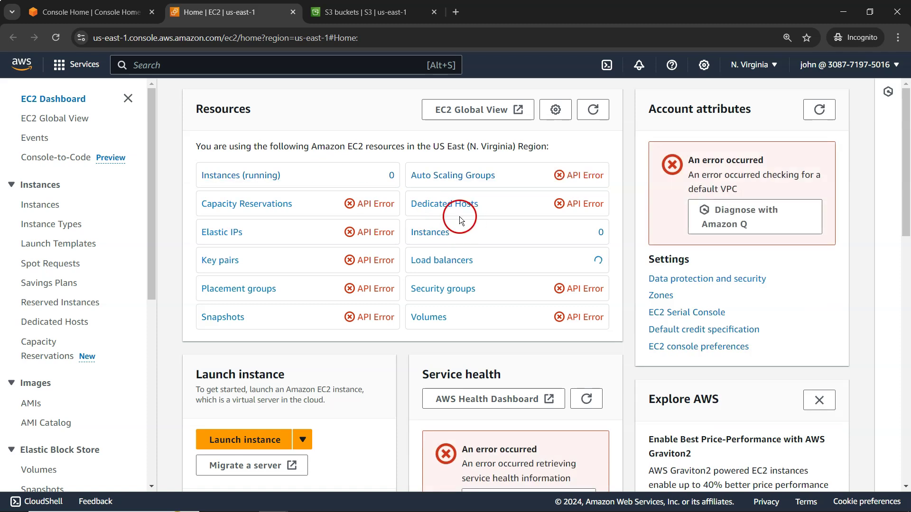
- Open the running EC2 instances list, remove its instance state filter, and return to the S3 buckets page
{"action": "left_click", "coordinate": [240, 176]}
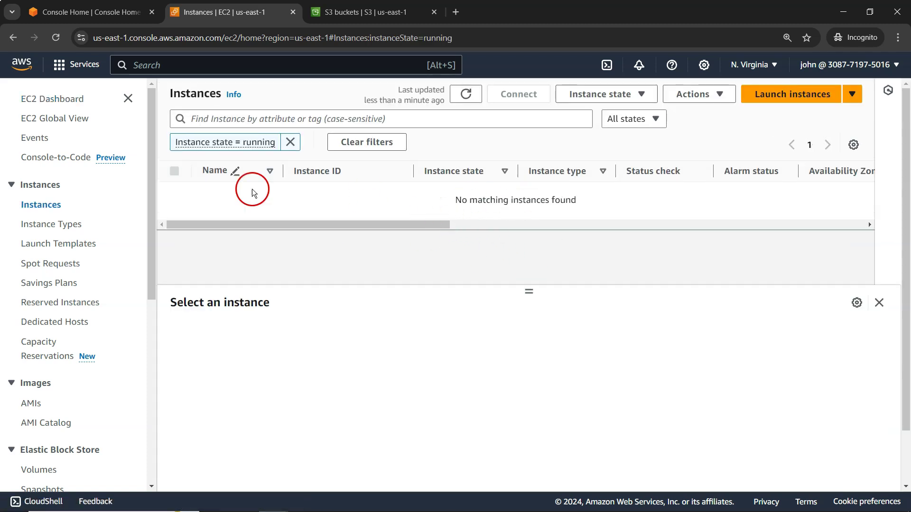
{"action": "left_click", "coordinate": [290, 142]}
{"action": "left_click", "coordinate": [361, 13]}
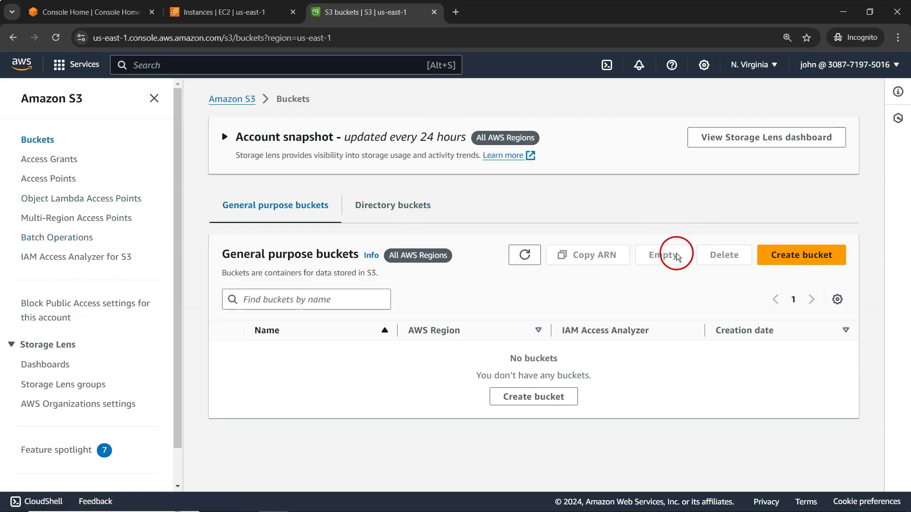
- Refresh the general purpose buckets list in S3, revisit Console Home, and return to the administrator's IAM browser window
{"action": "left_click", "coordinate": [525, 255]}
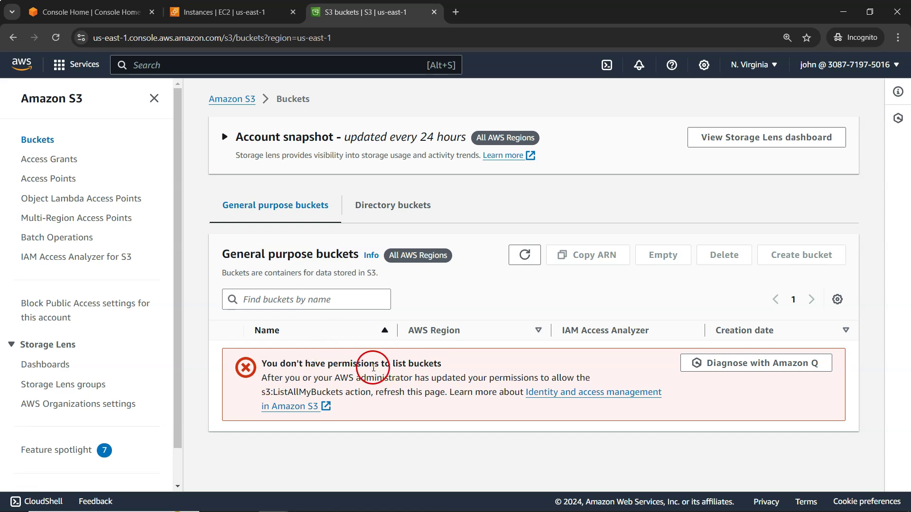
{"action": "left_click", "coordinate": [91, 10]}
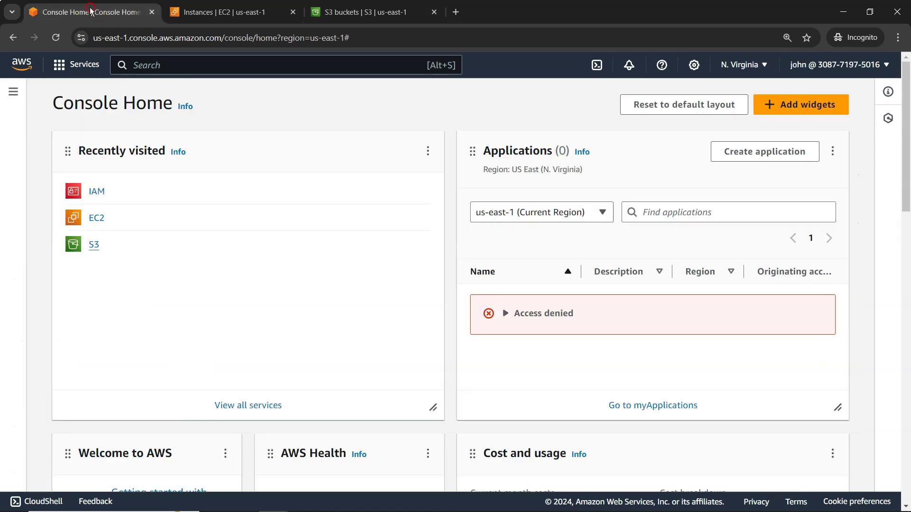
{"action": "left_click", "coordinate": [843, 12]}
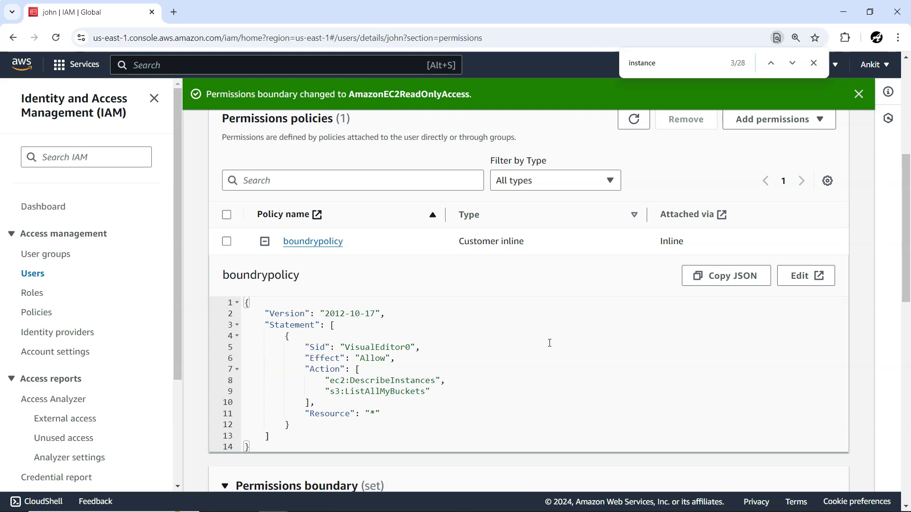
- Review the boundrypolicy JSON alongside the AmazonEC2ReadOnlyAccess permissions boundary and its allowed actions on the user's permissions page
{"action": "scroll", "coordinate": [428, 360], "scroll_direction": "down", "scroll_amount": 4}
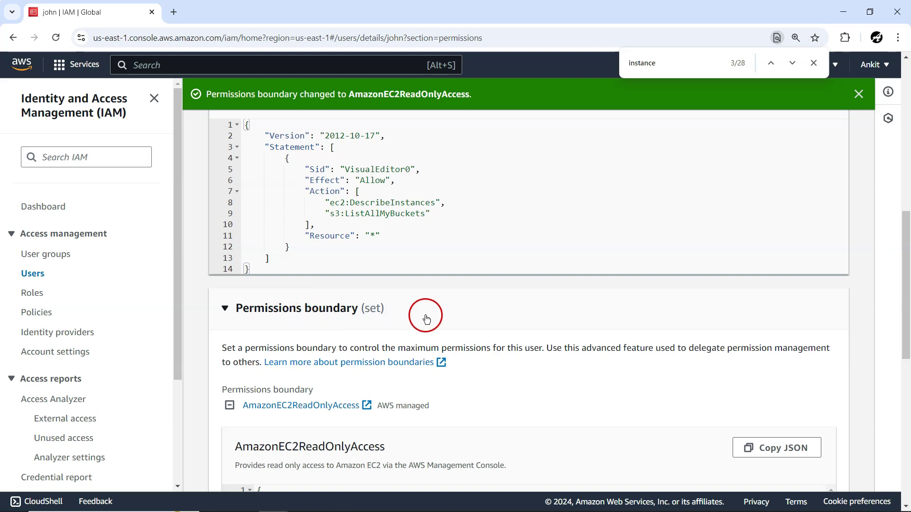
{"action": "scroll", "coordinate": [446, 401], "scroll_direction": "down", "scroll_amount": 1}
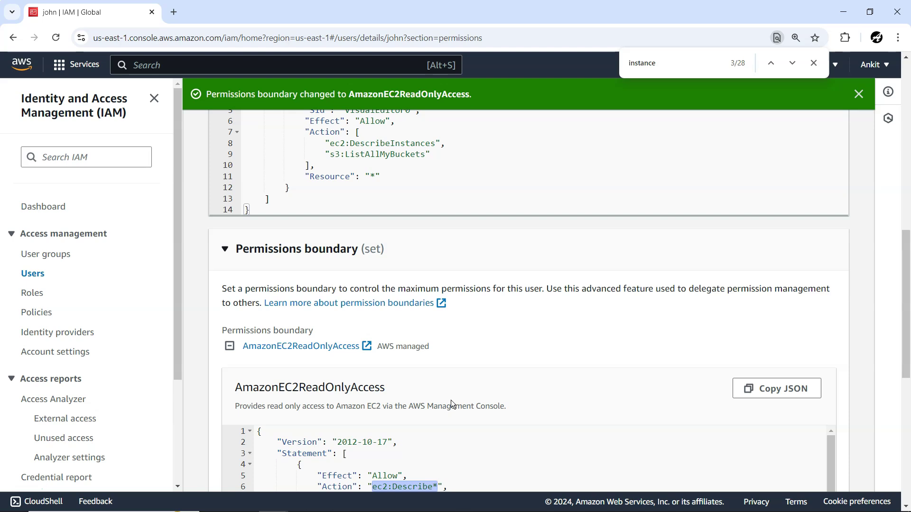
{"action": "scroll", "coordinate": [450, 400], "scroll_direction": "down", "scroll_amount": 3}
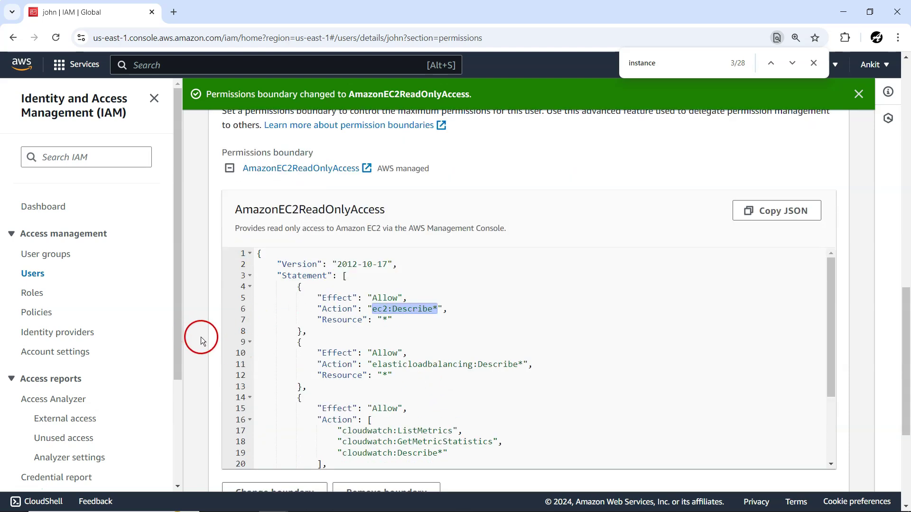
{"action": "scroll", "coordinate": [201, 337], "scroll_direction": "up", "scroll_amount": 1}
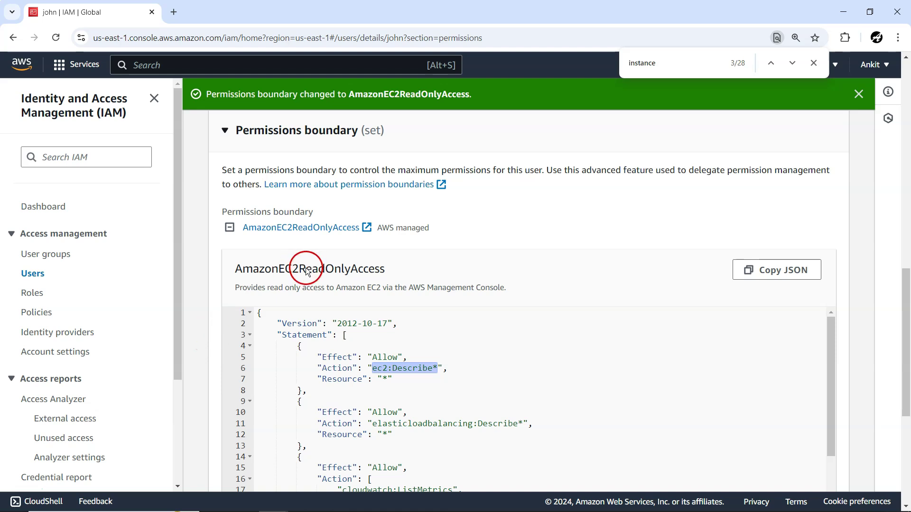
{"action": "scroll", "coordinate": [280, 228], "scroll_direction": "up", "scroll_amount": 1}
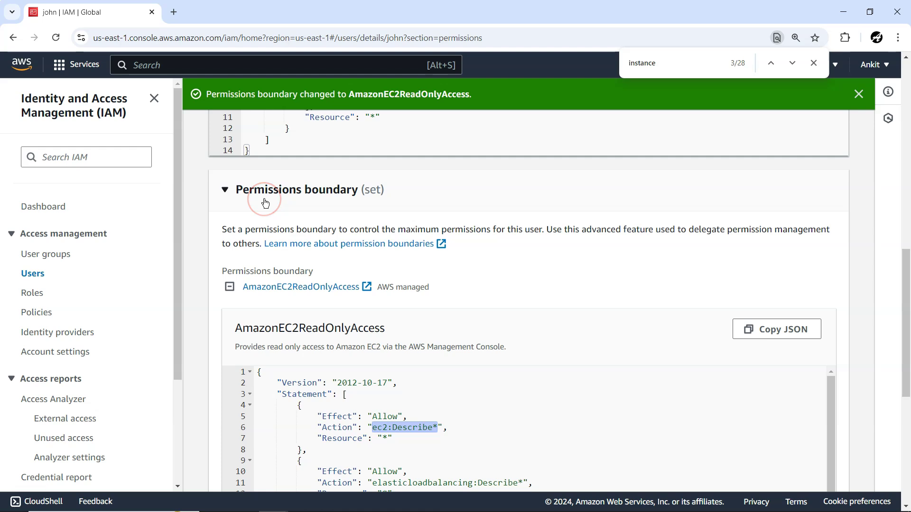
{"action": "scroll", "coordinate": [386, 224], "scroll_direction": "up", "scroll_amount": 2}
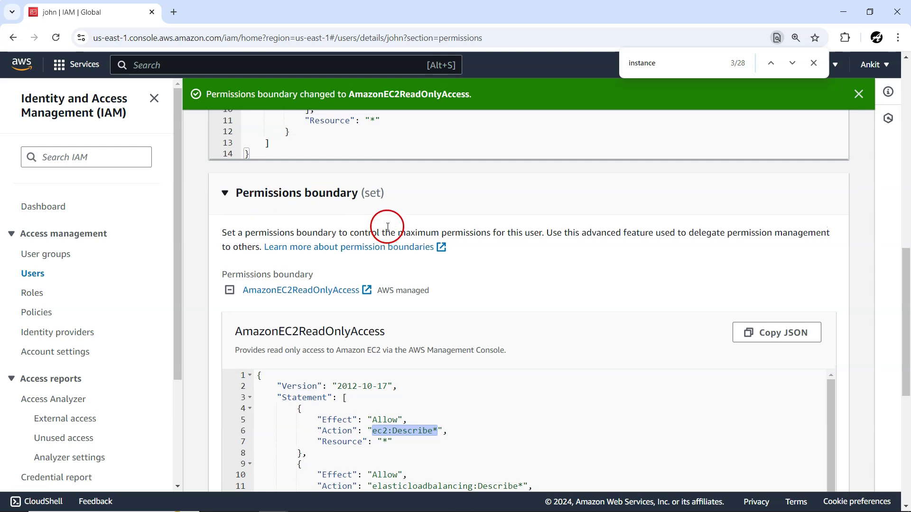